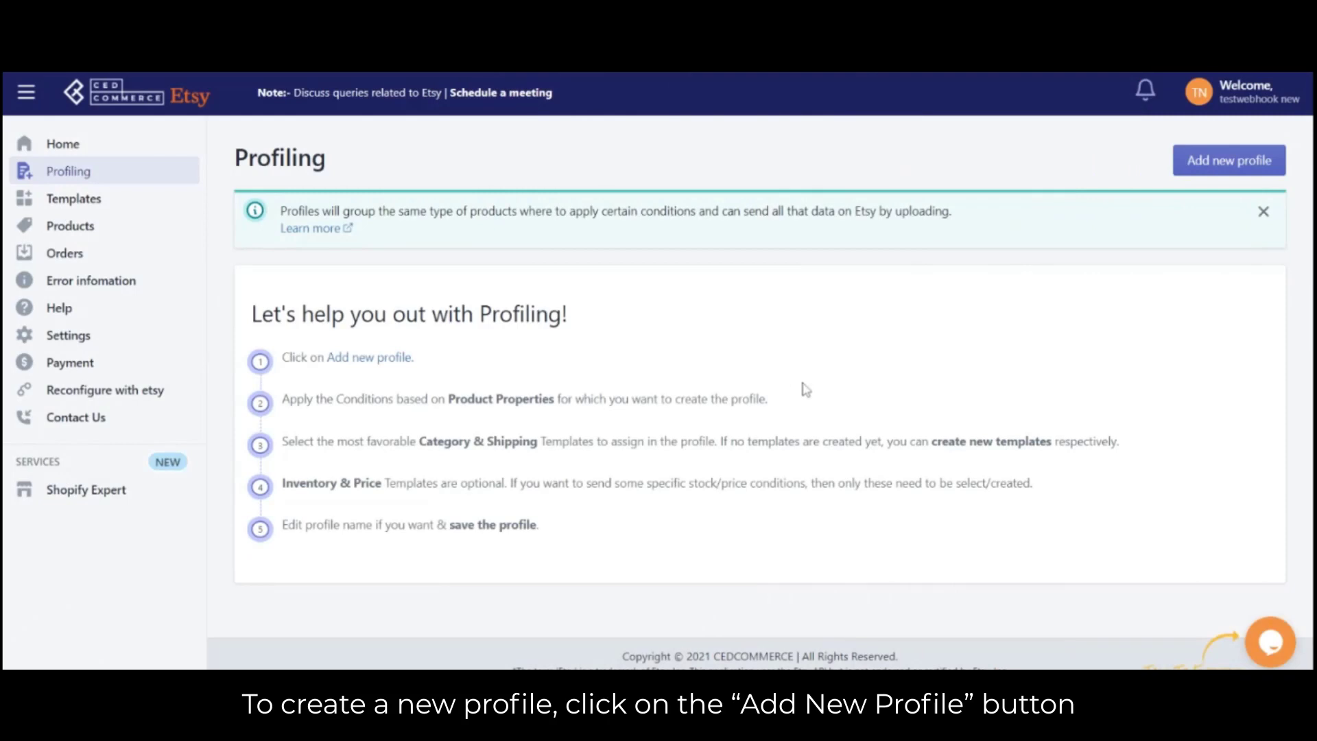
# Open an empty Add profile form from the Profiling page
pyautogui.click(1217, 171)
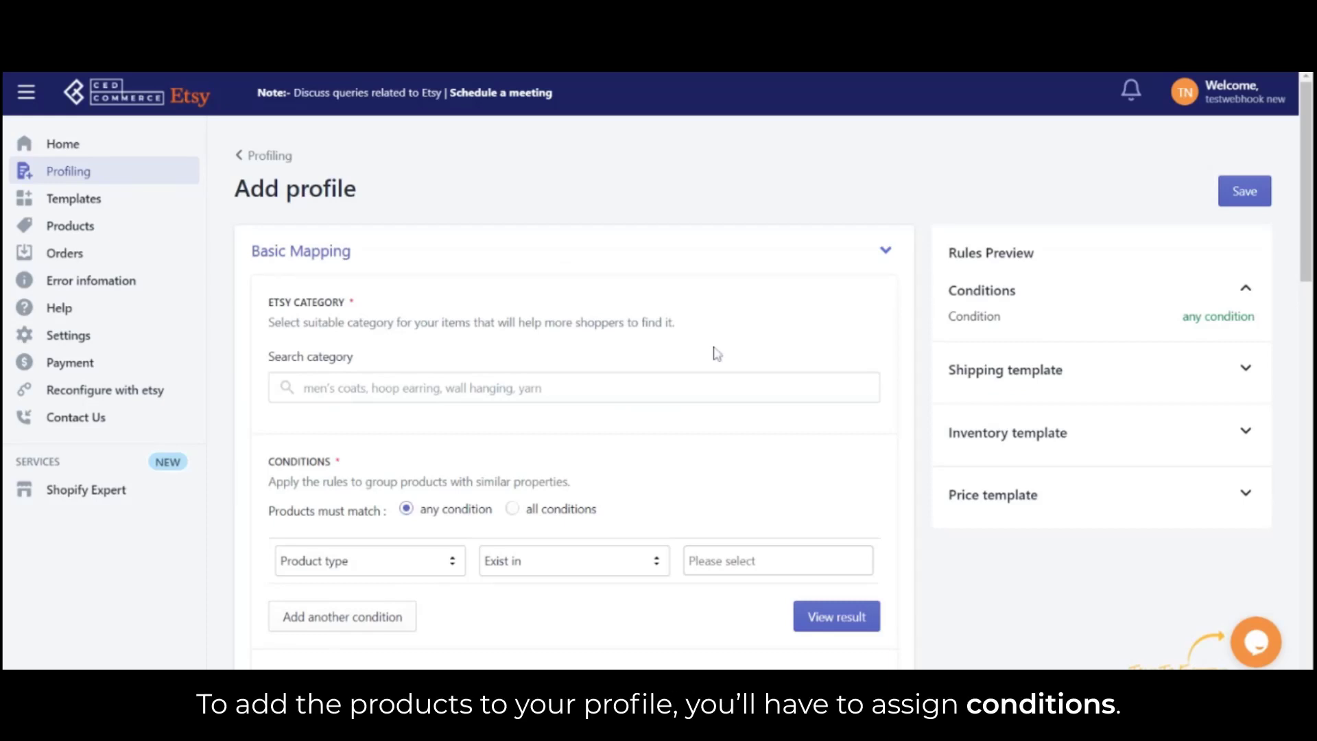
# Add a Product type Exist in Clothing condition and confirm it matches 68 products
pyautogui.scroll(-1, 717, 354)
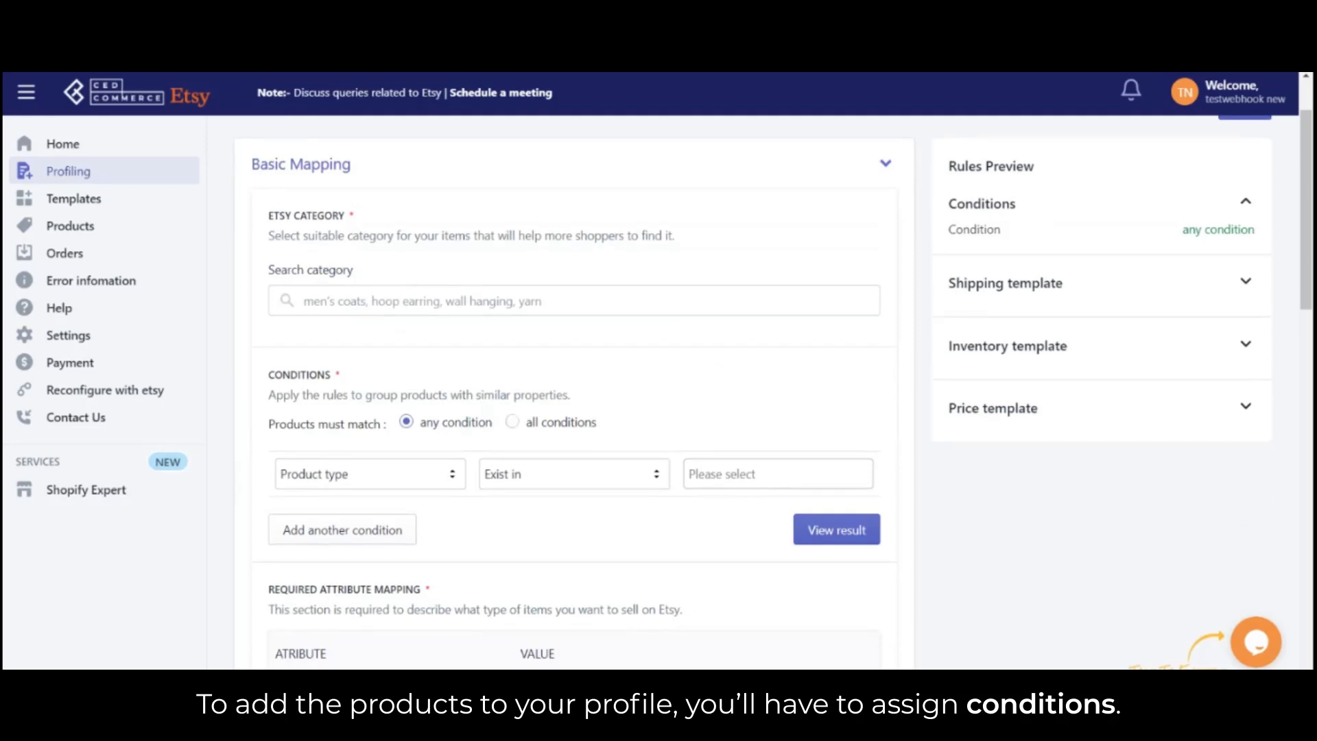
pyautogui.scroll(-1, 404, 396)
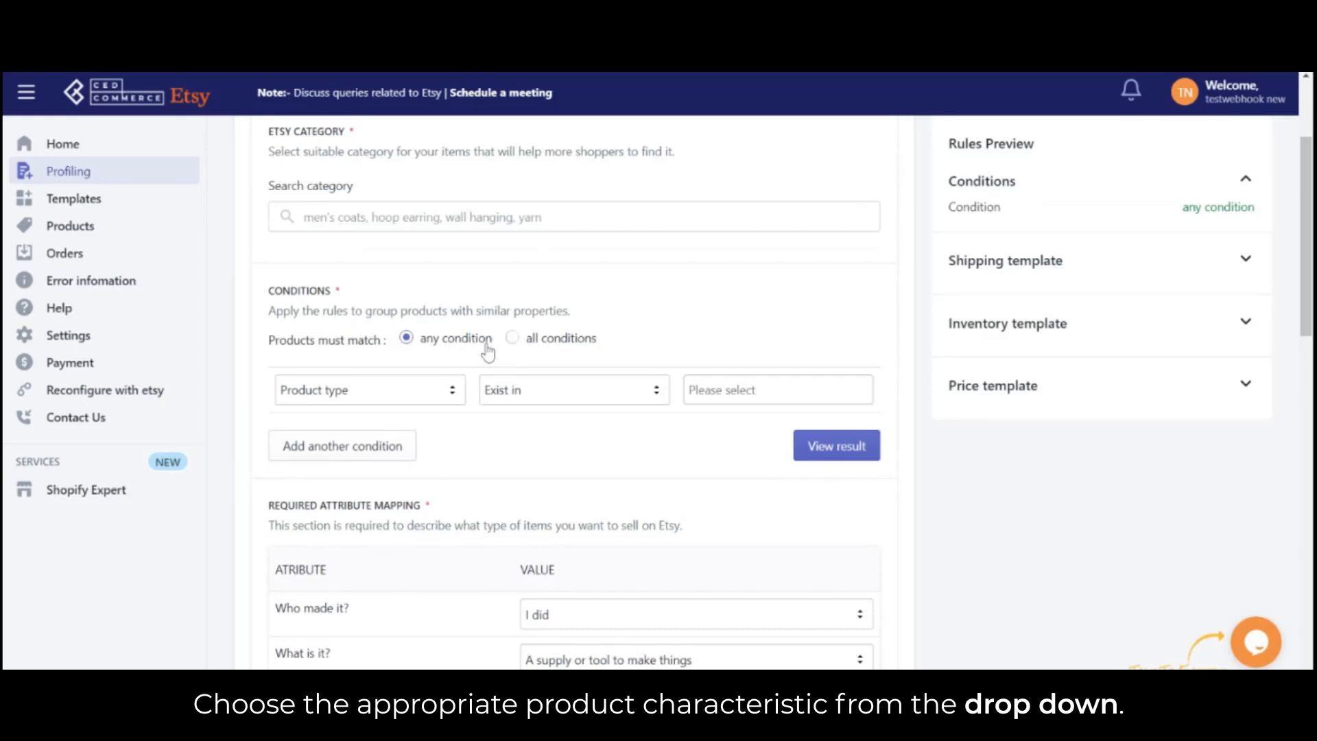
pyautogui.click(422, 395)
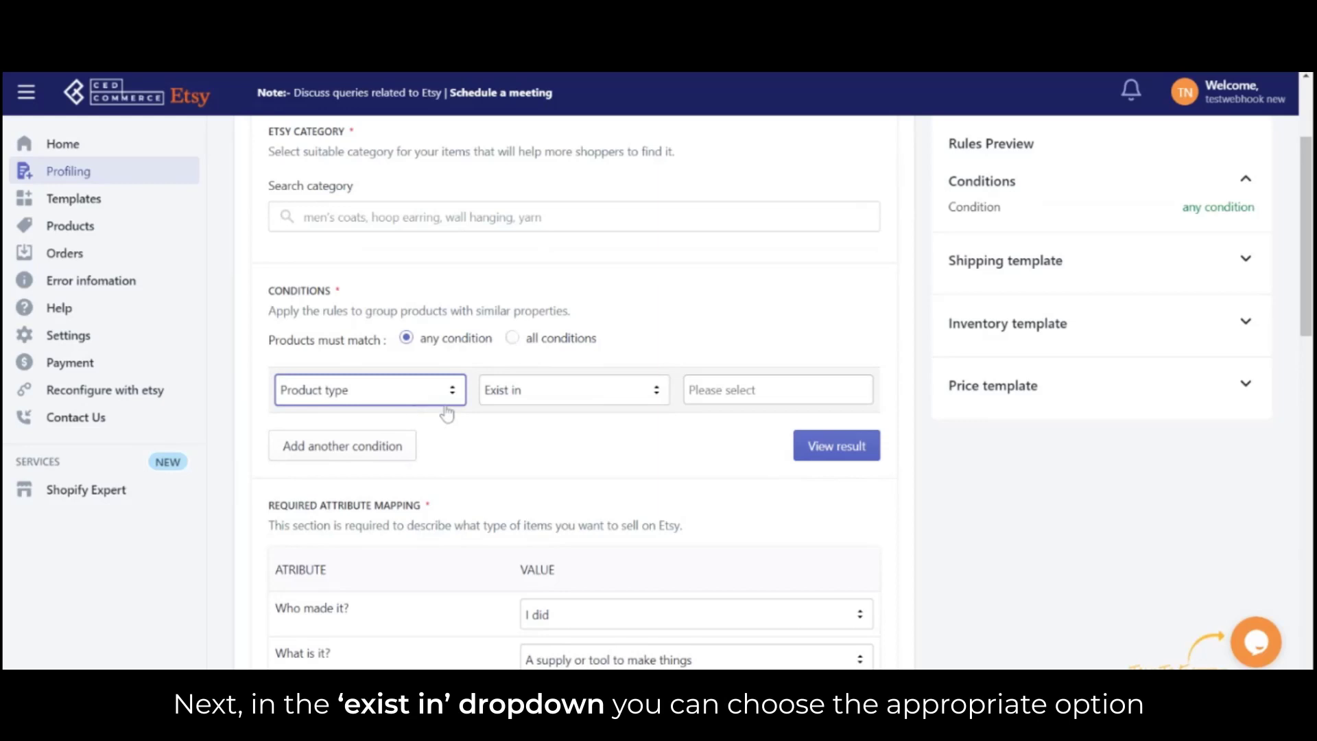
pyautogui.click(599, 392)
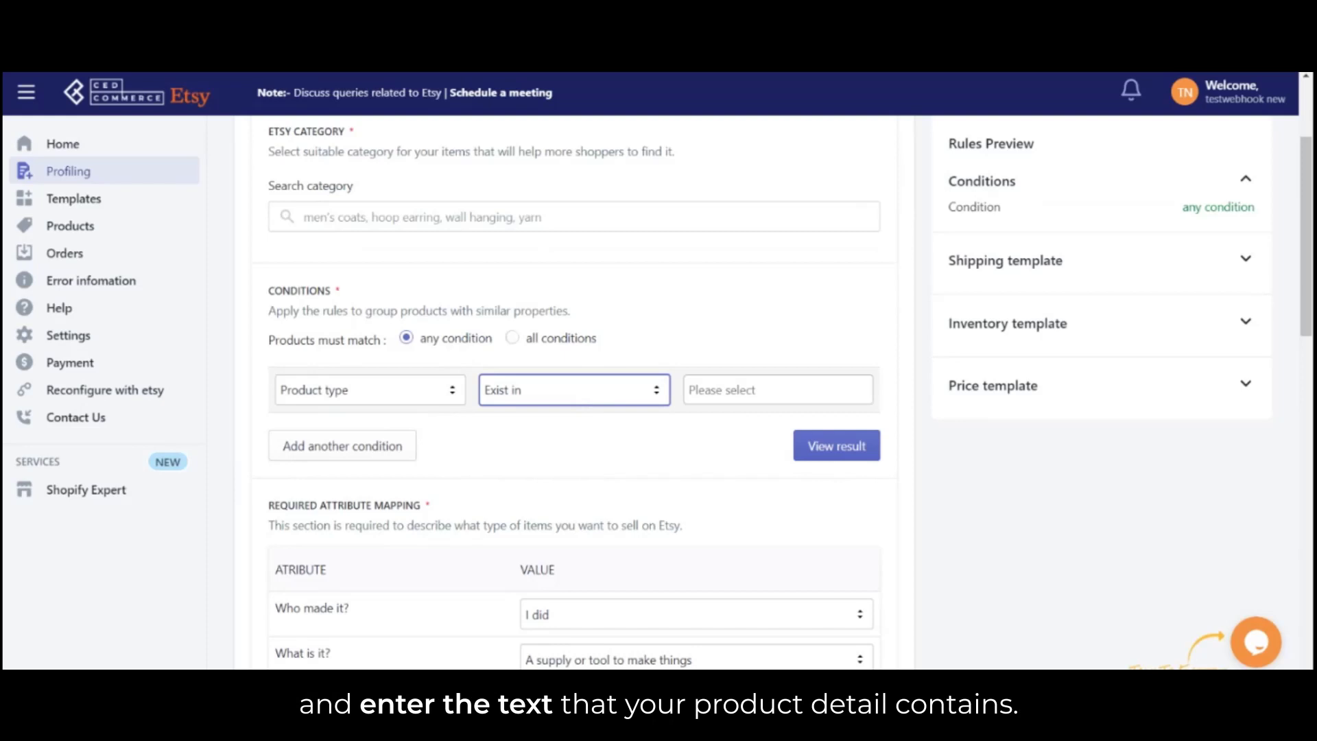
pyautogui.click(716, 390)
pyautogui.click(716, 449)
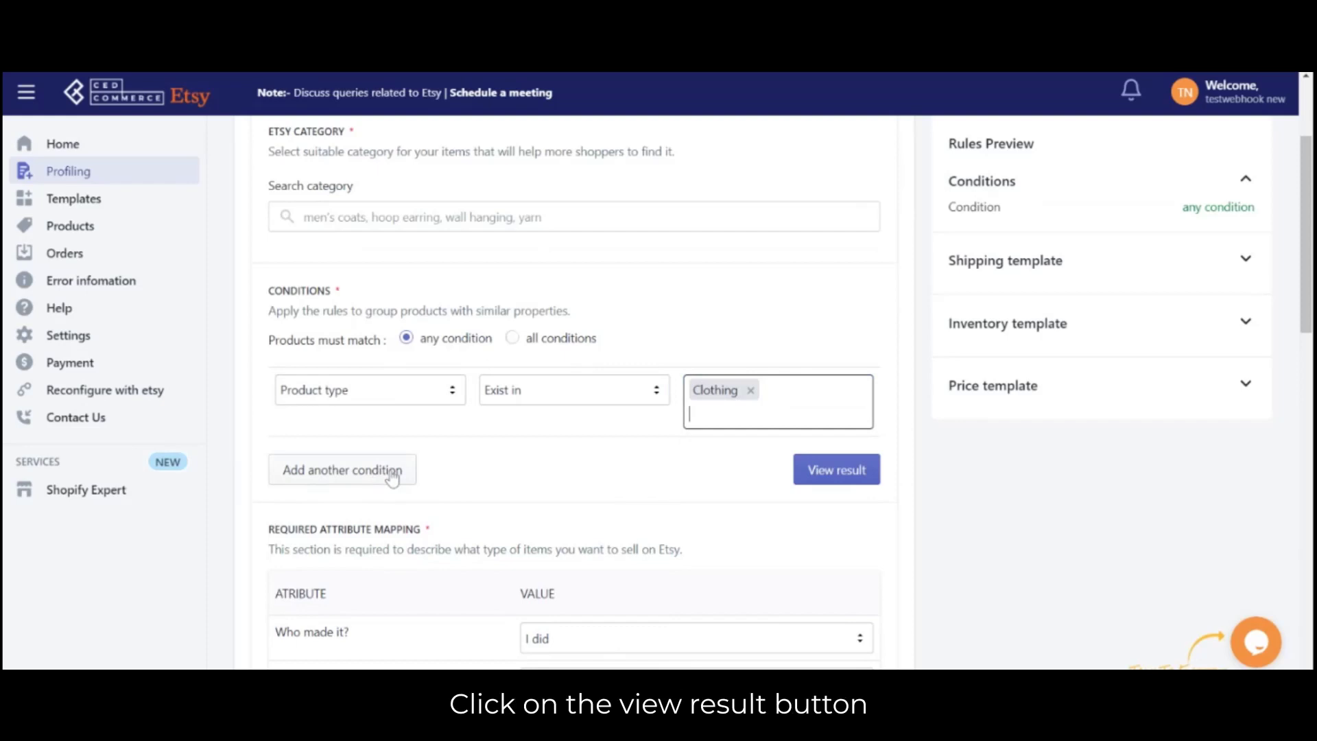
pyautogui.click(831, 483)
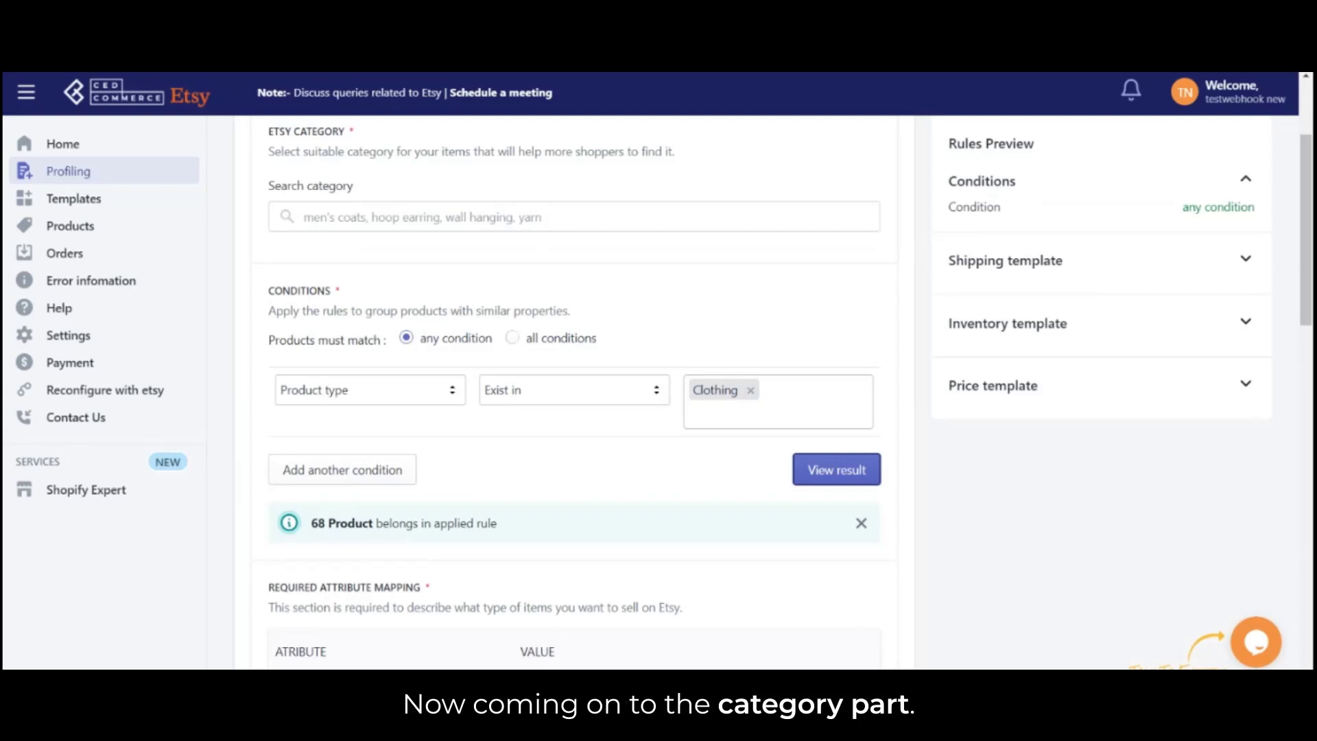
# Search the Etsy categories for 'shirt' to list the matching shirt categories
pyautogui.scroll(1, 575, 391)
pyautogui.scroll(1, 575, 392)
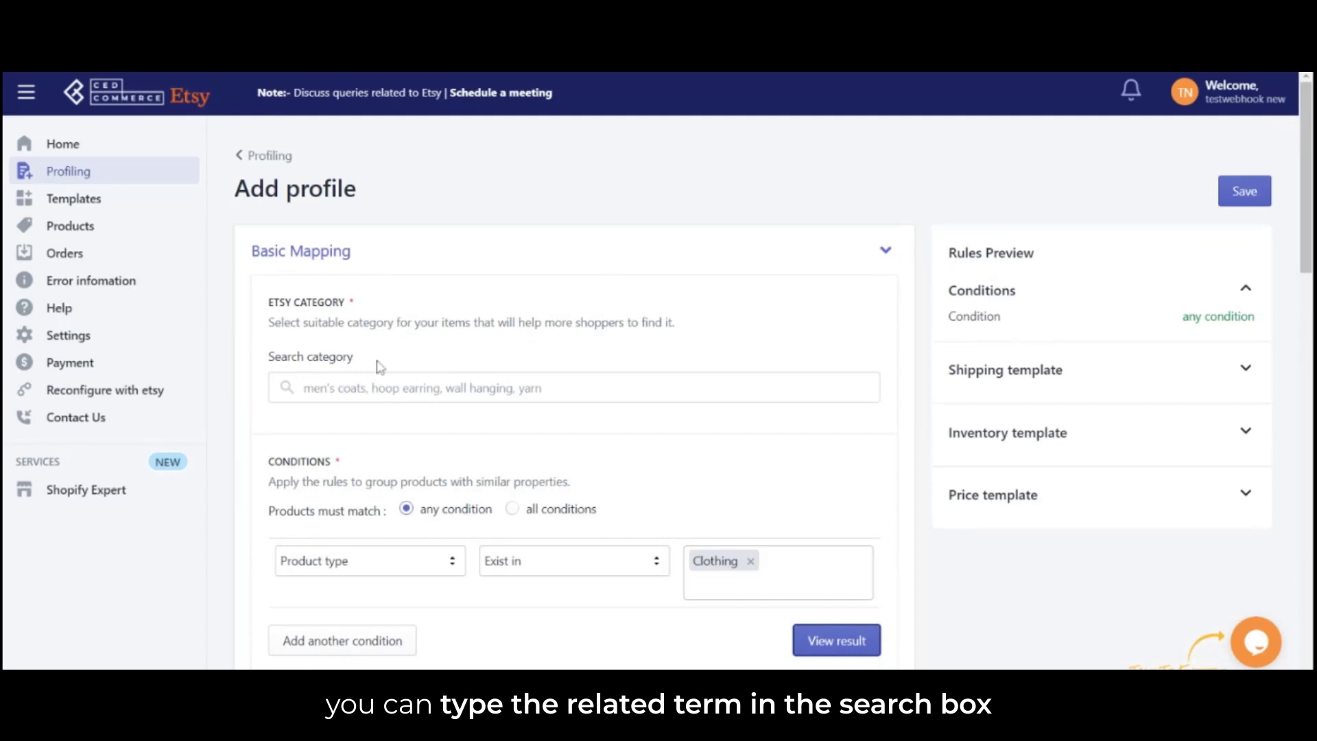
pyautogui.click(381, 388)
pyautogui.write('s')
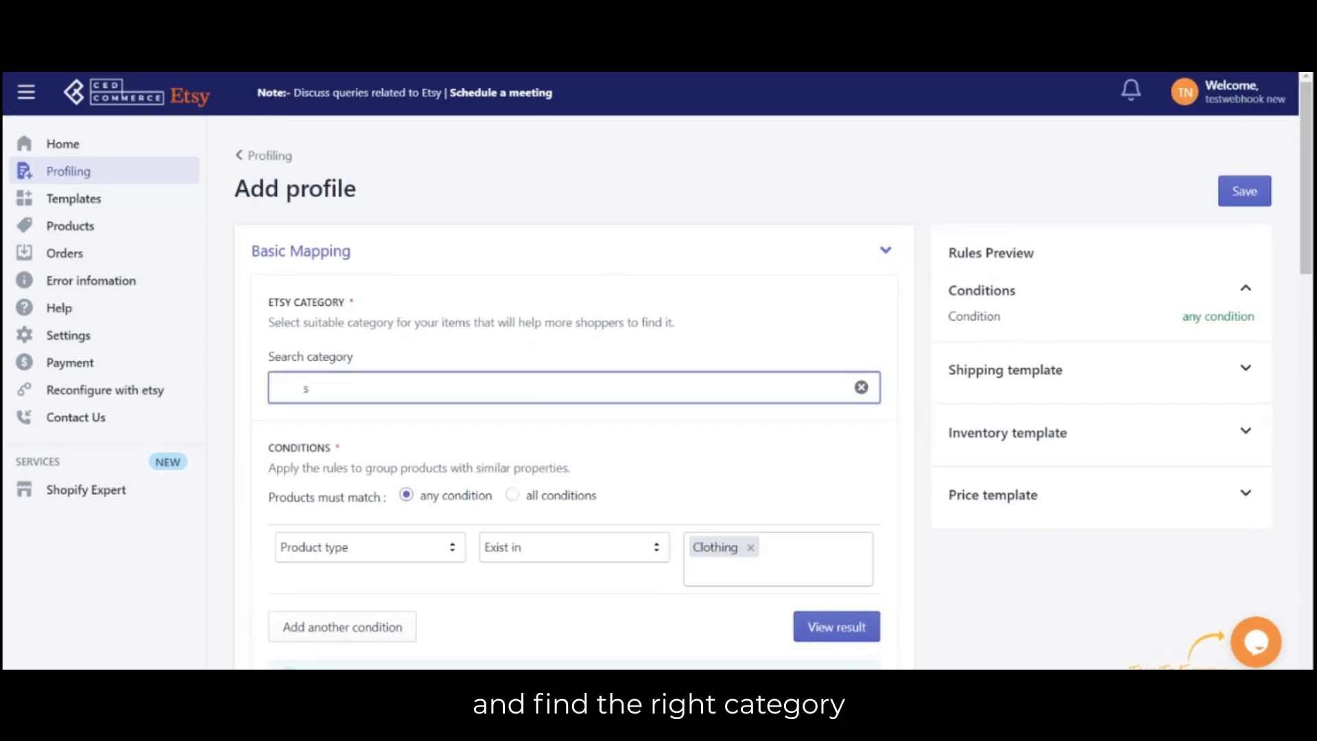
pyautogui.write('hirt')
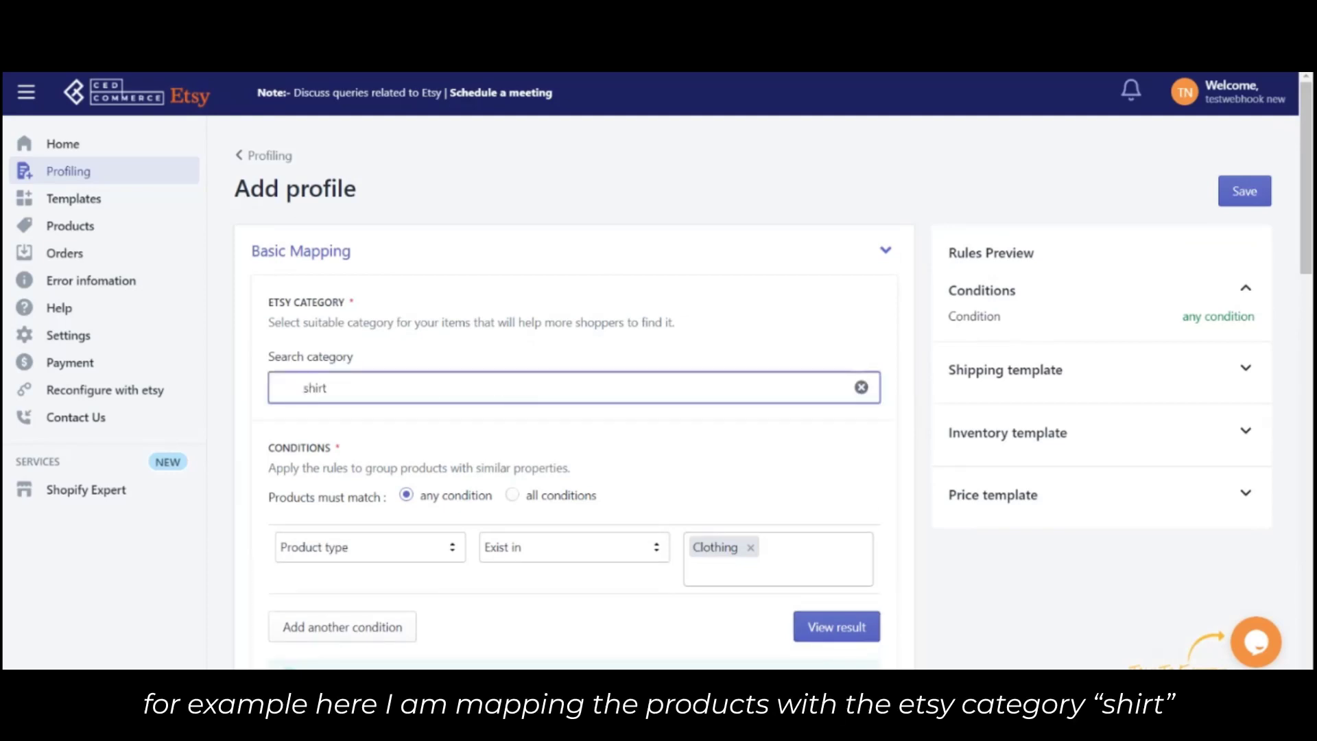
pyautogui.scroll(-1, 751, 336)
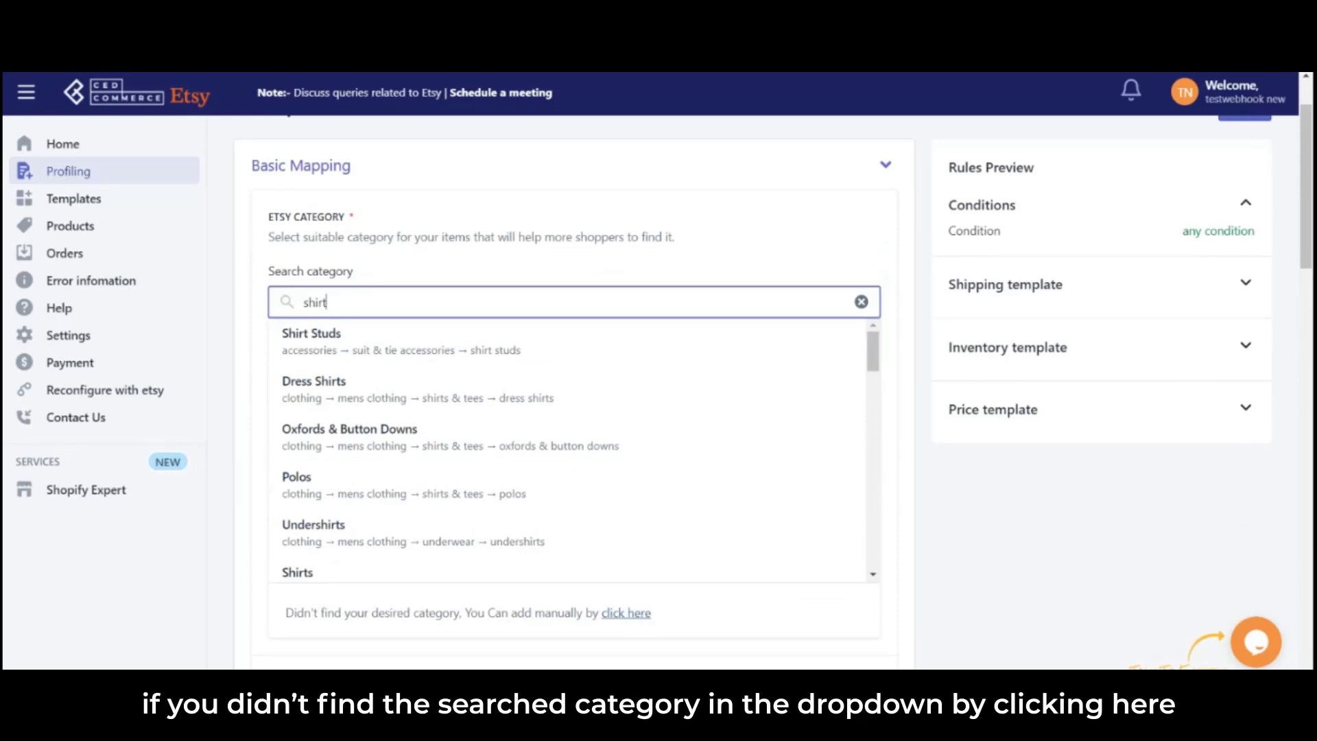
# Choose Oxfords & Button Downs as the profile's Etsy category
pyautogui.click(506, 442)
pyautogui.scroll(-1, 507, 441)
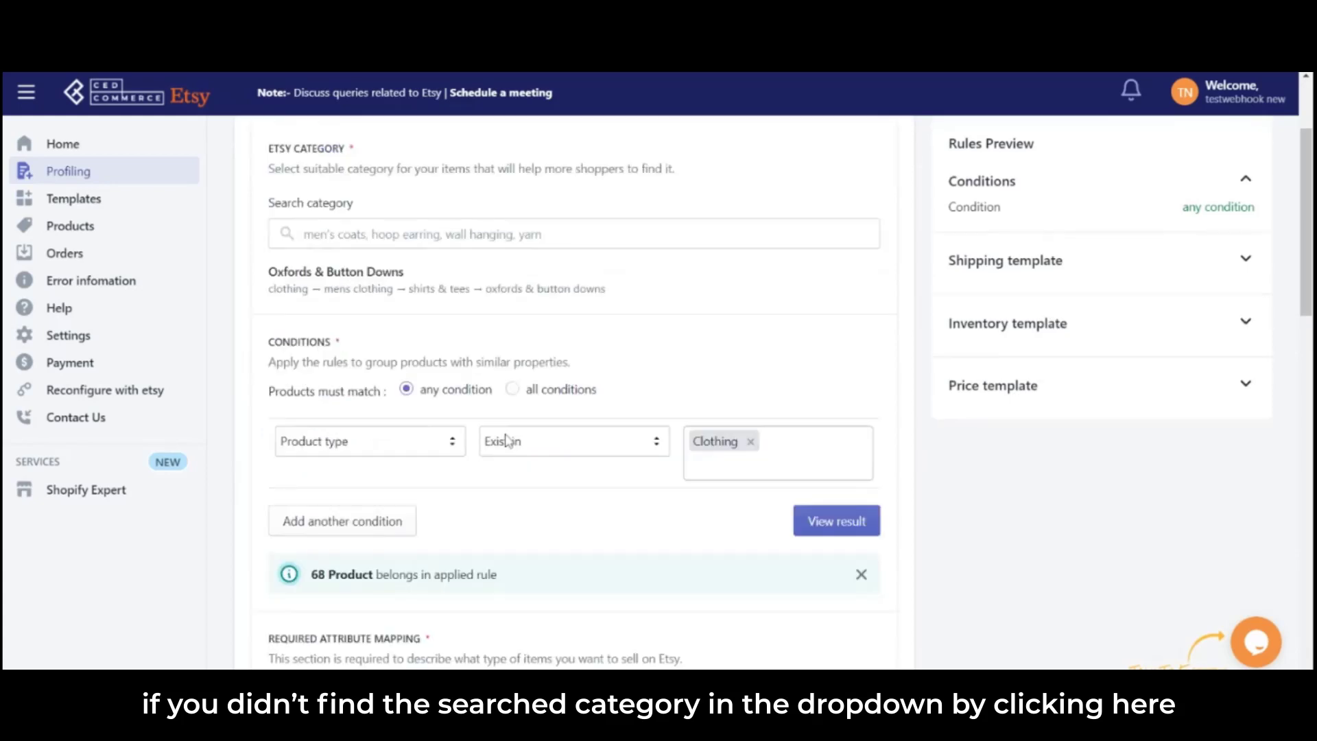
pyautogui.scroll(-4, 507, 441)
pyautogui.scroll(-1, 462, 439)
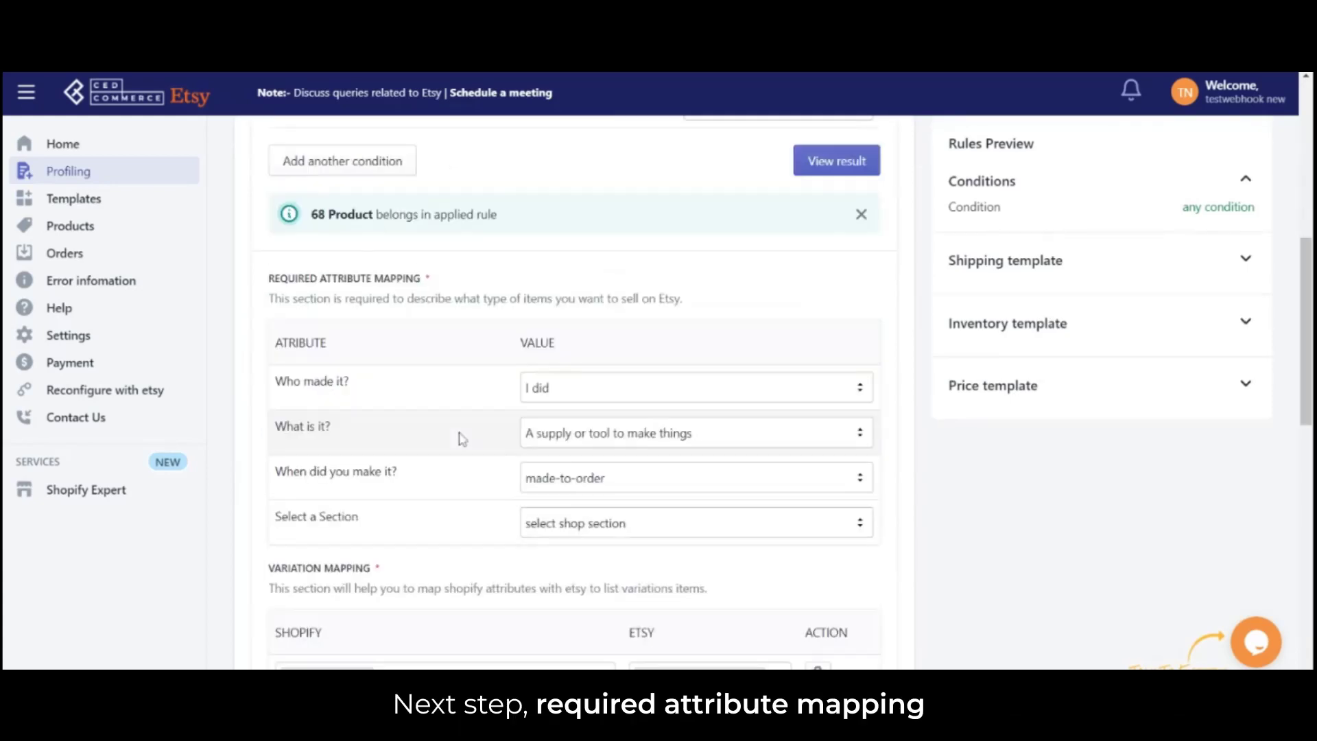
pyautogui.scroll(-2, 462, 440)
pyautogui.scroll(1, 433, 427)
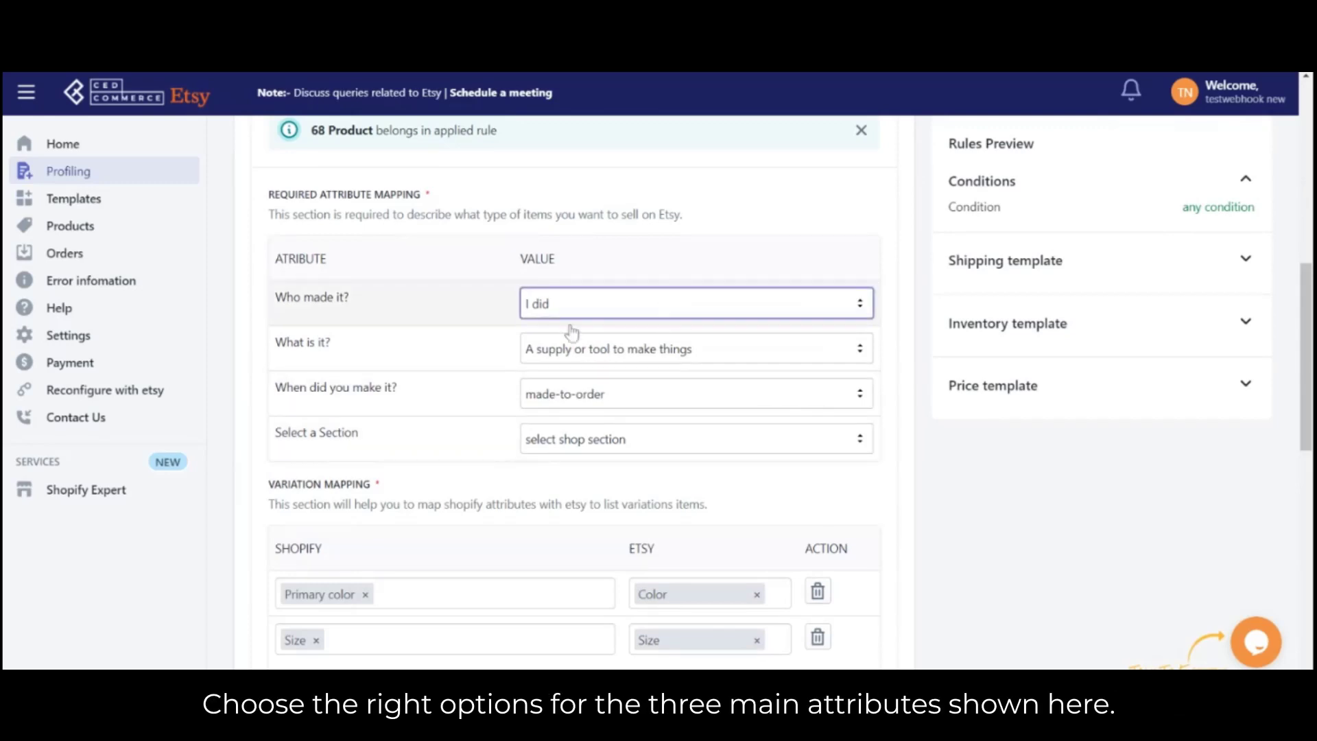
# Set 'What is it?' to A finished product and 'When did you make it?' to 2020-2021
pyautogui.click(563, 363)
pyautogui.click(575, 383)
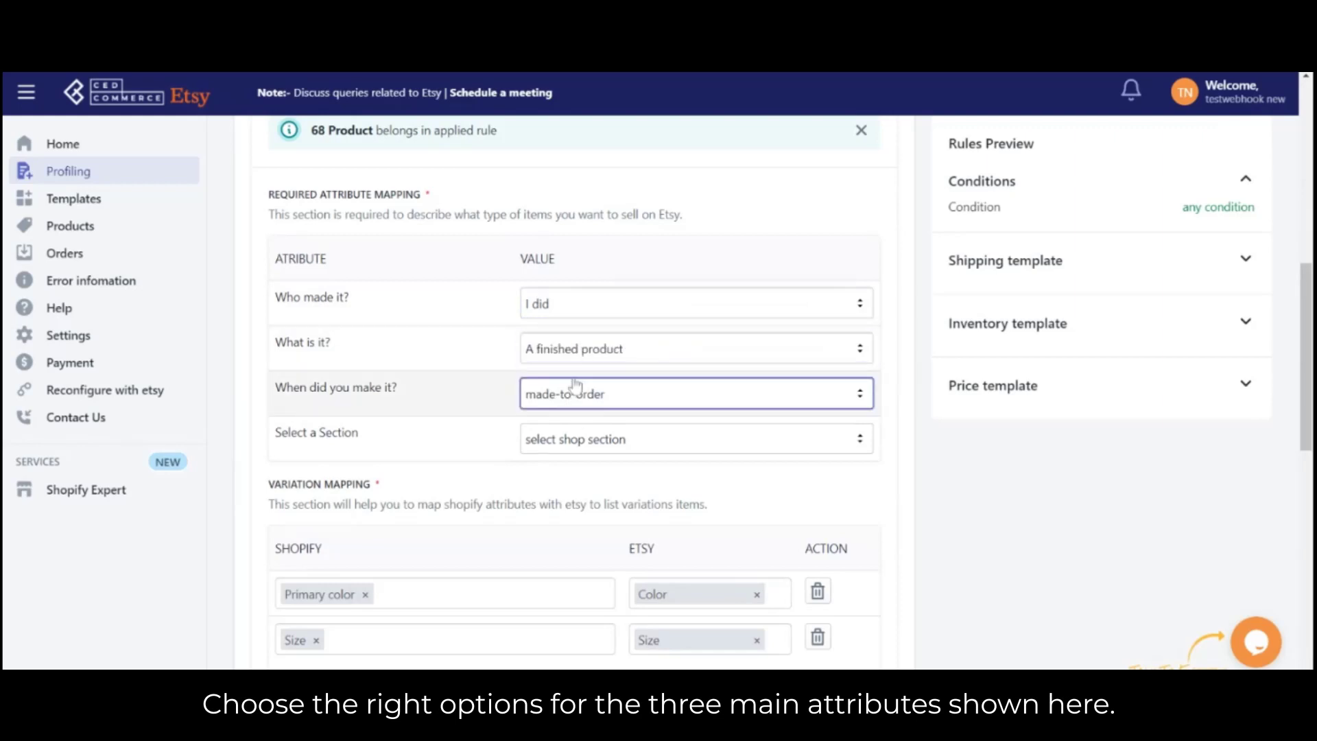
pyautogui.click(575, 425)
pyautogui.scroll(-3, 575, 391)
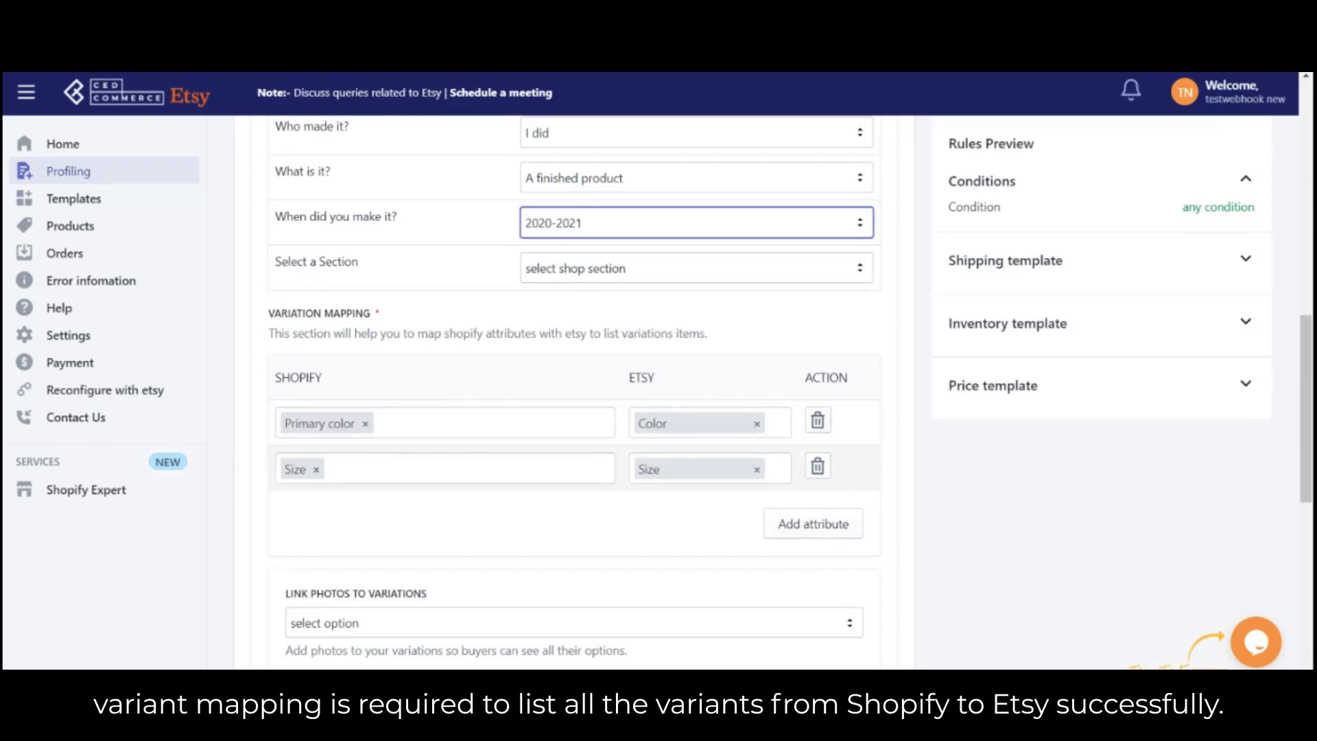
pyautogui.scroll(-1, 573, 391)
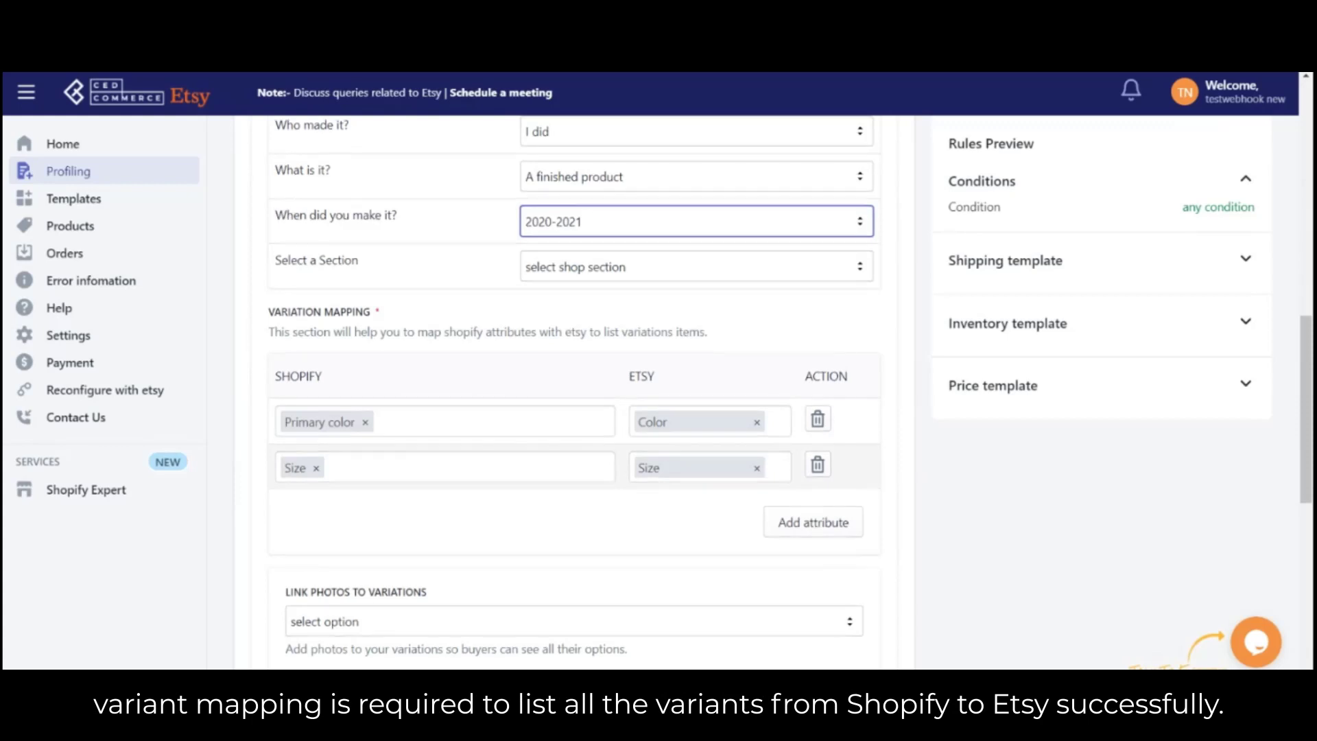
# Review the photo-to-variation linking options and leave them unset
pyautogui.scroll(-2, 627, 478)
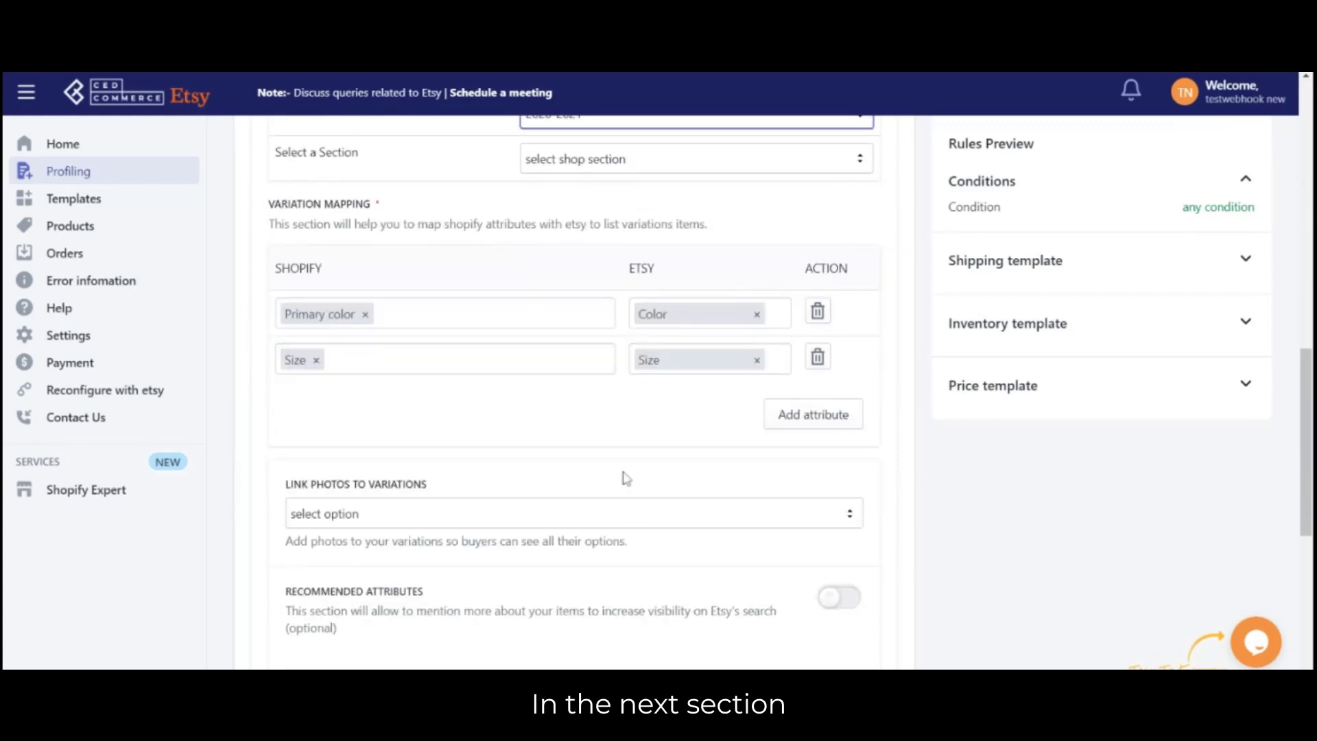
pyautogui.scroll(-1, 626, 478)
pyautogui.click(413, 455)
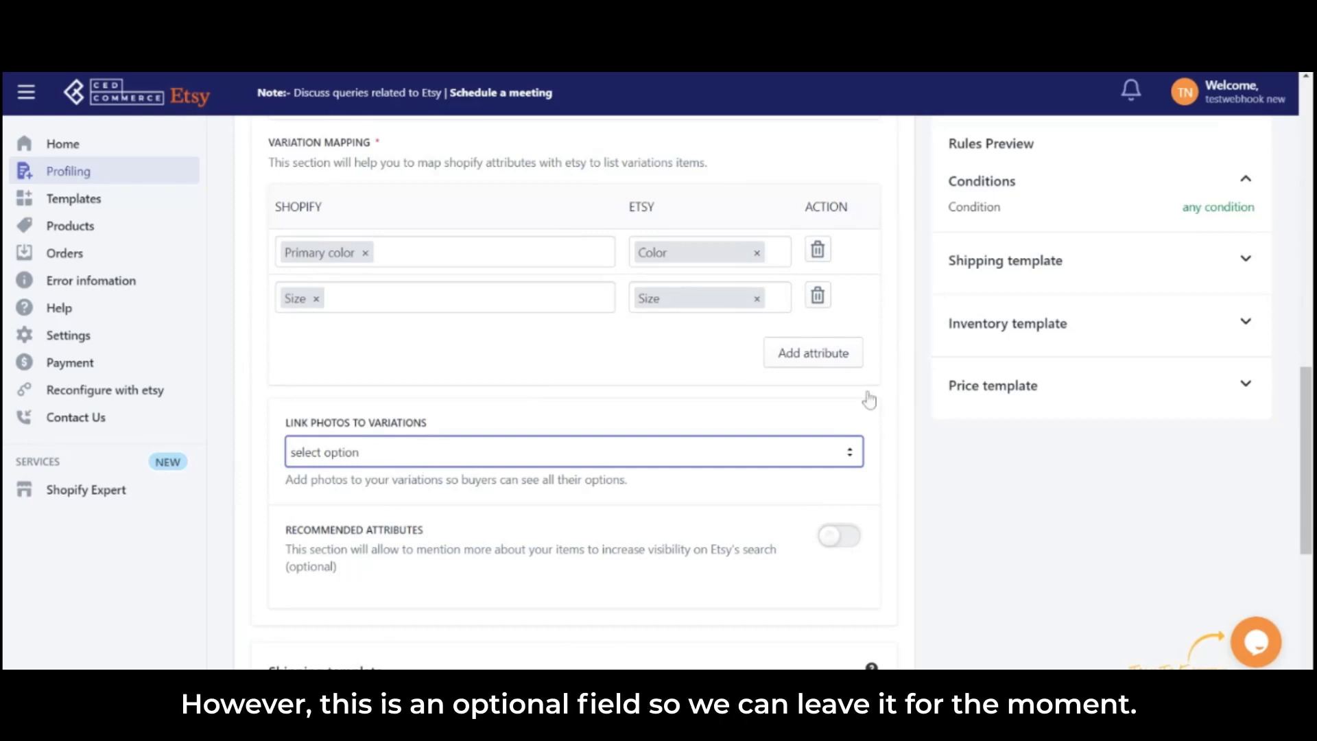
pyautogui.click(894, 432)
pyautogui.scroll(-1, 786, 501)
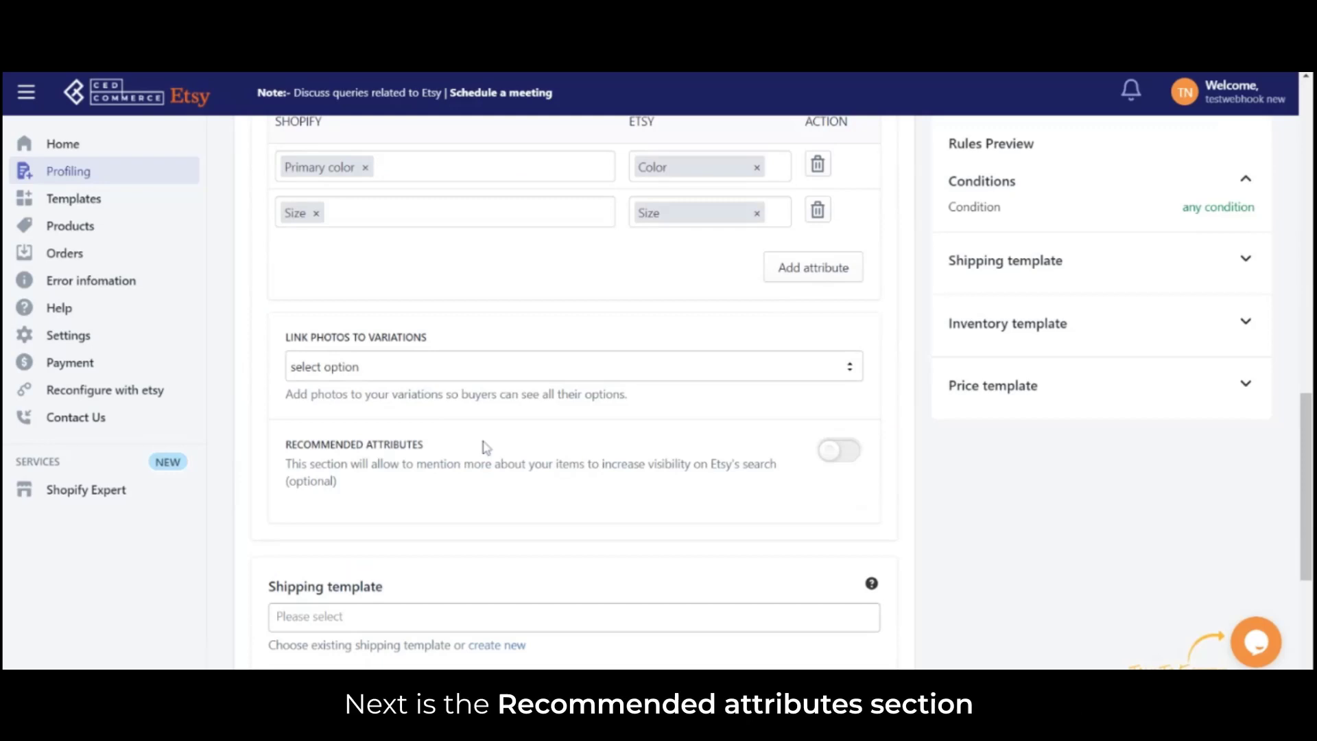
# Enable recommended attributes with Recipient men and Occasion anniversary
pyautogui.click(829, 456)
pyautogui.scroll(-1, 826, 461)
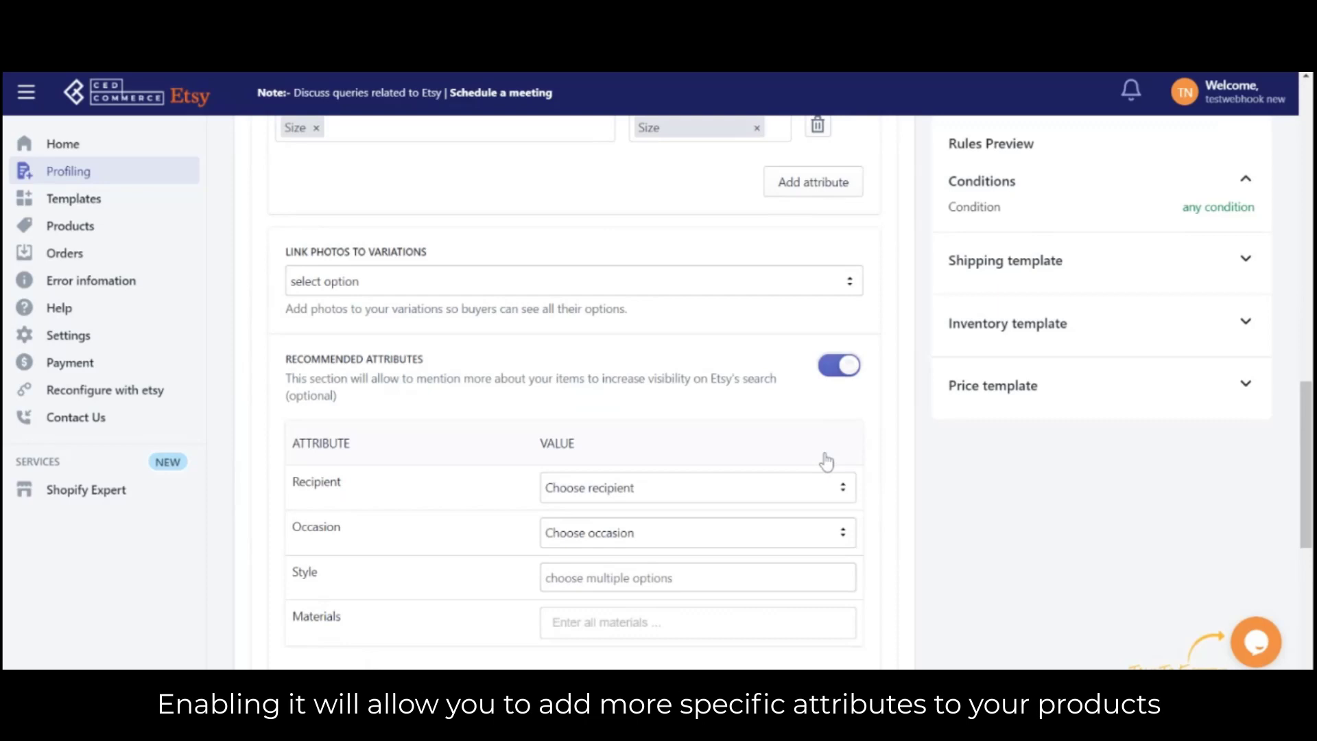
pyautogui.scroll(-1, 693, 487)
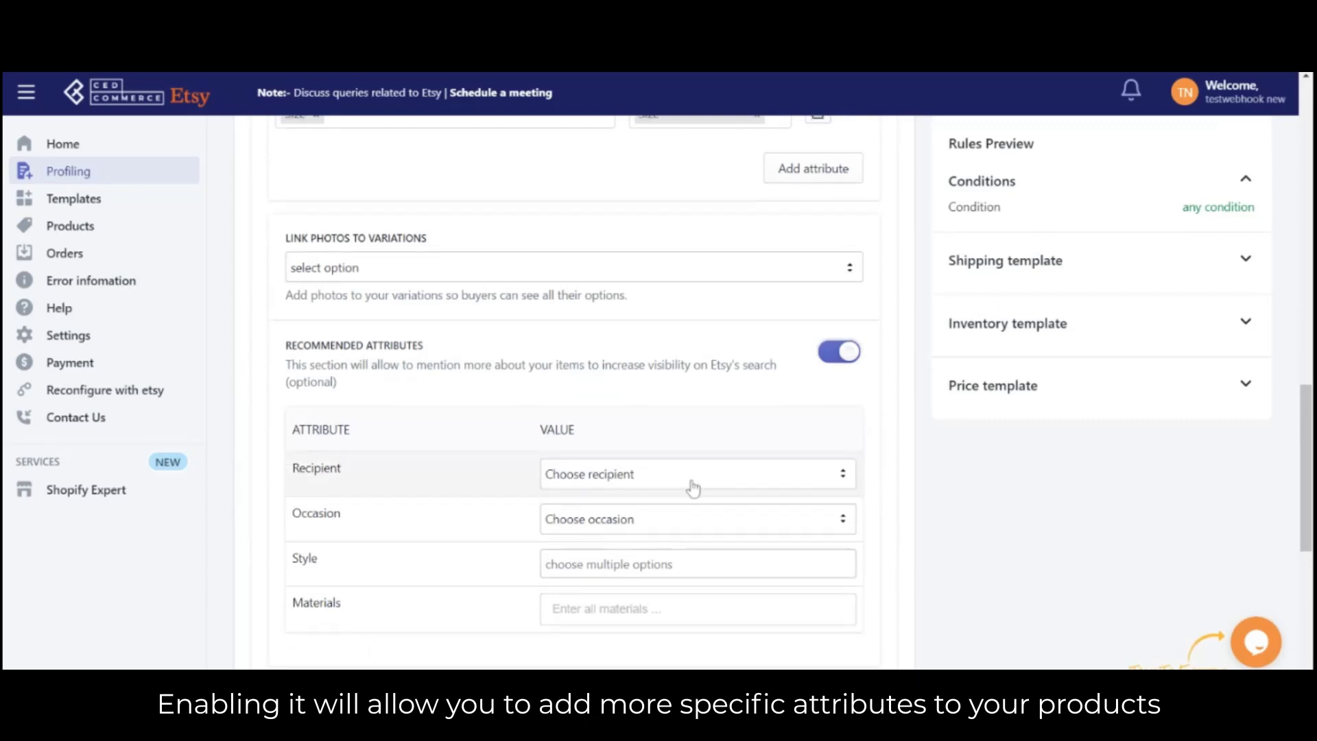
pyautogui.scroll(-1, 693, 487)
pyautogui.click(590, 412)
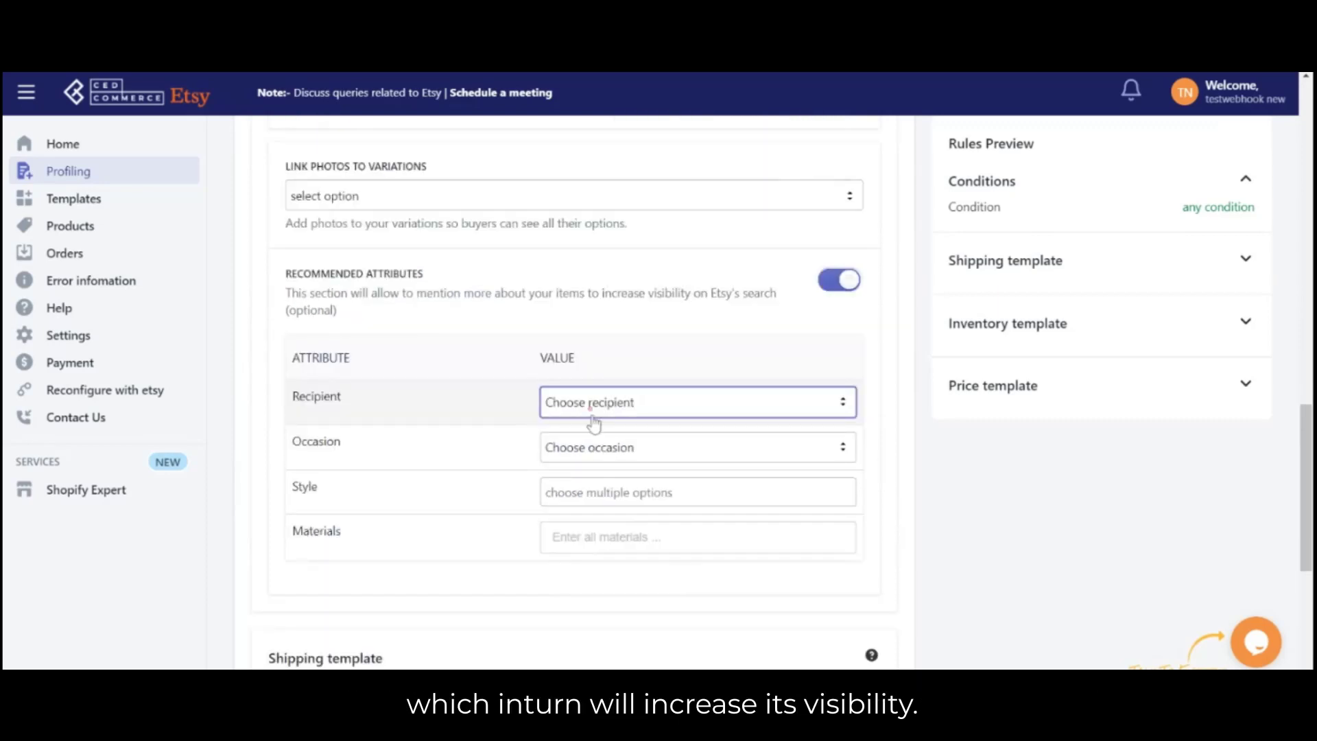
pyautogui.click(585, 116)
pyautogui.click(595, 466)
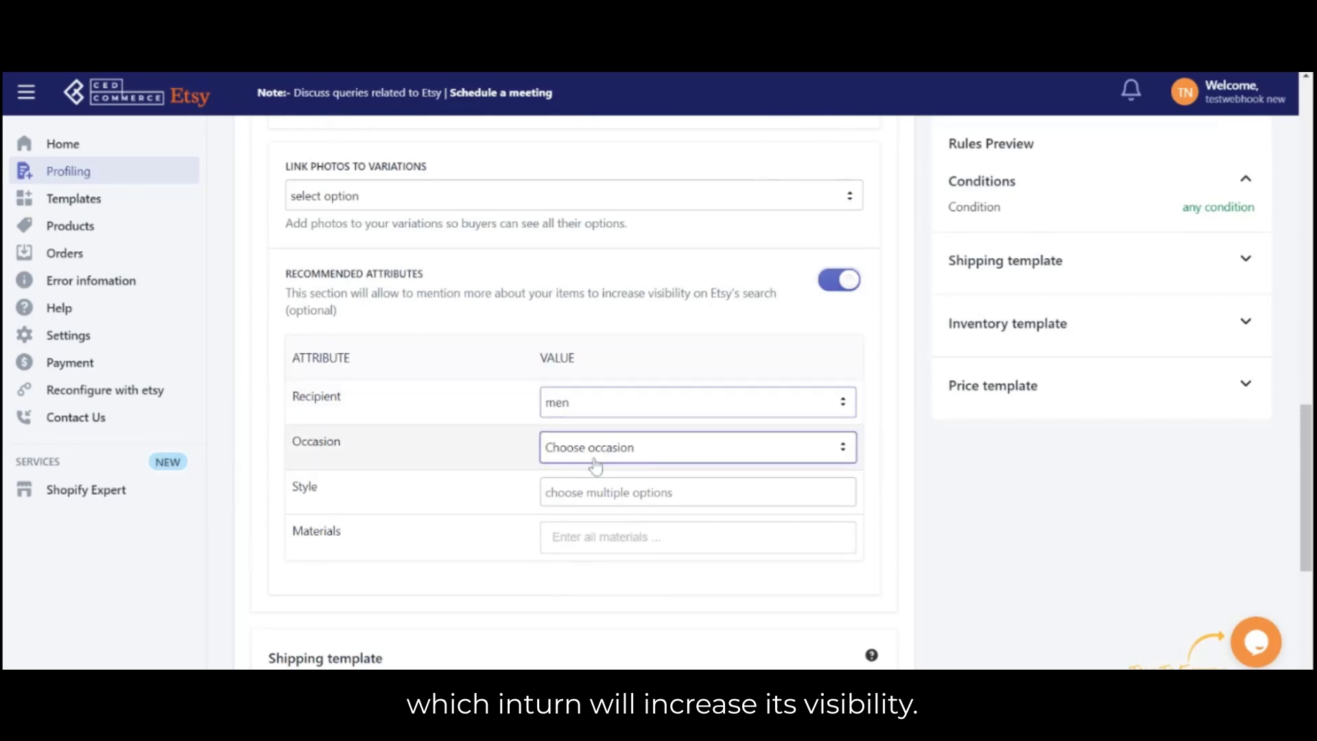
pyautogui.click(635, 522)
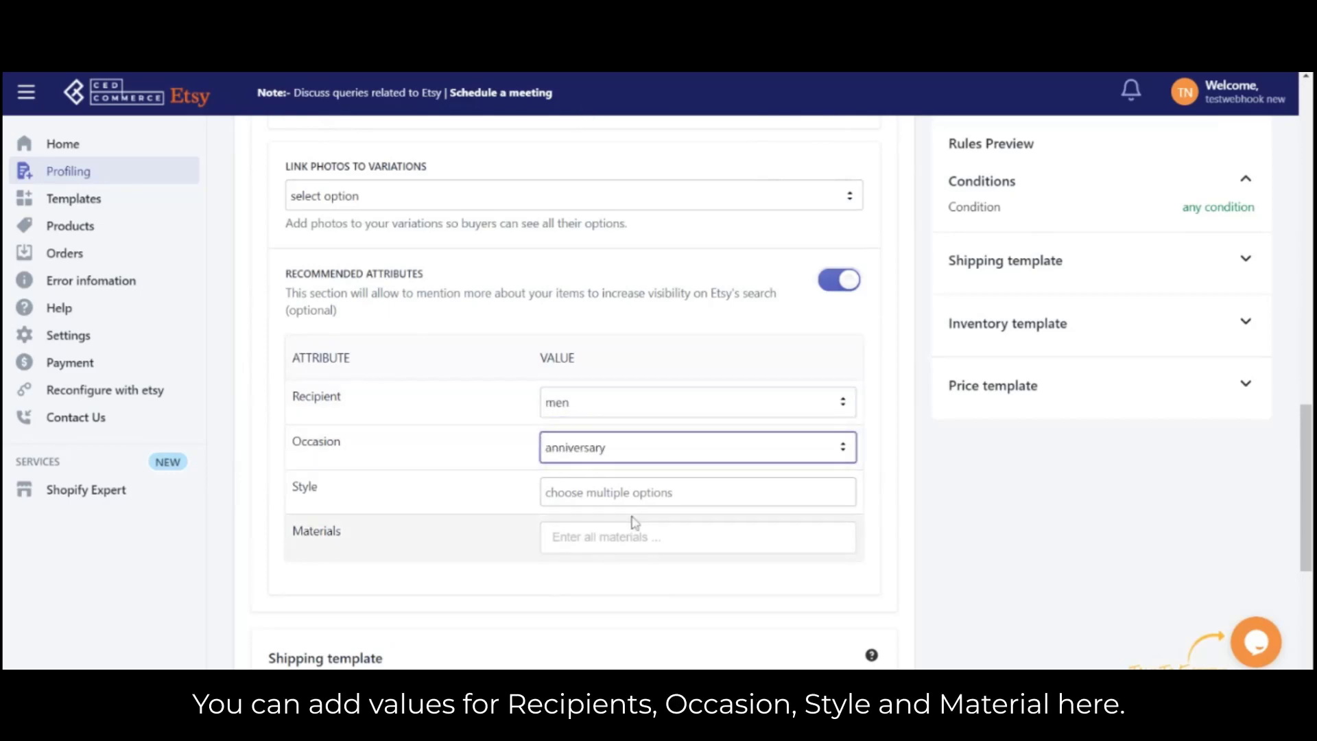
# Add African as a Style and enter 'cotton' in Materials
pyautogui.click(632, 496)
pyautogui.click(604, 547)
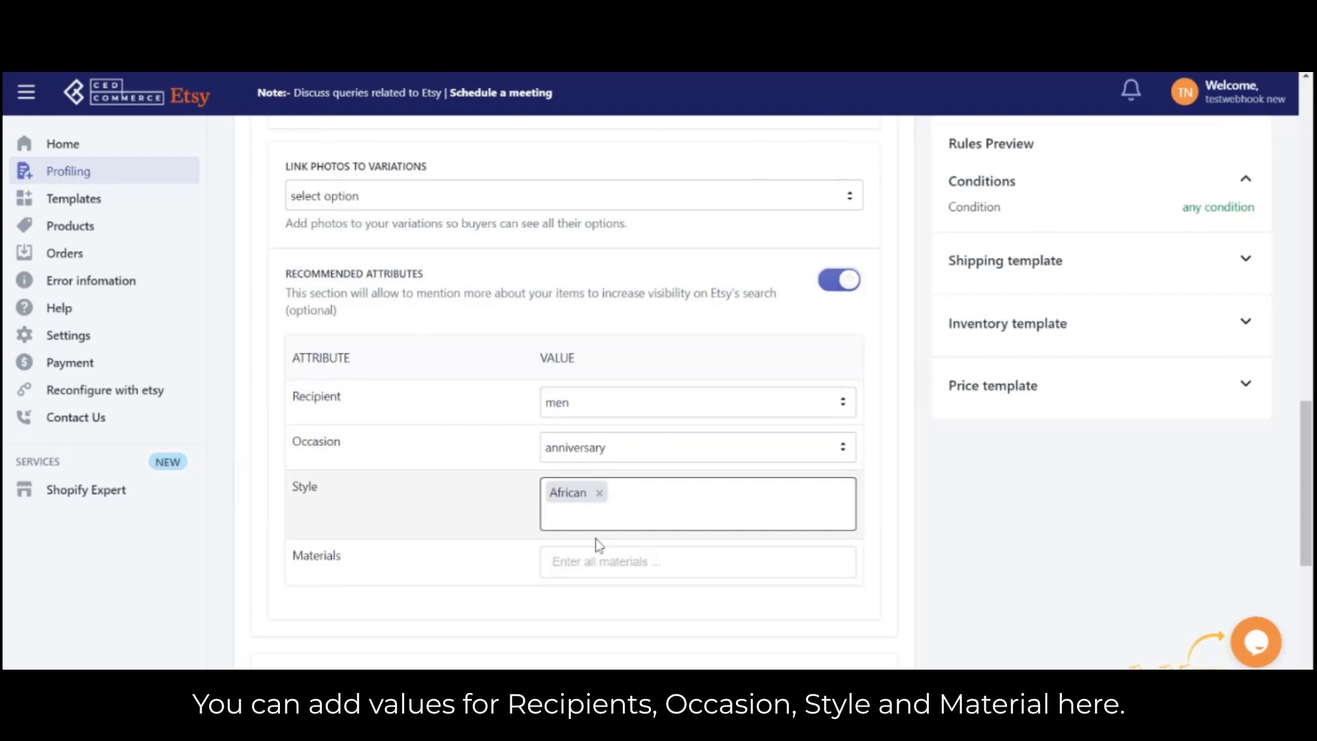
pyautogui.click(599, 557)
pyautogui.write('c')
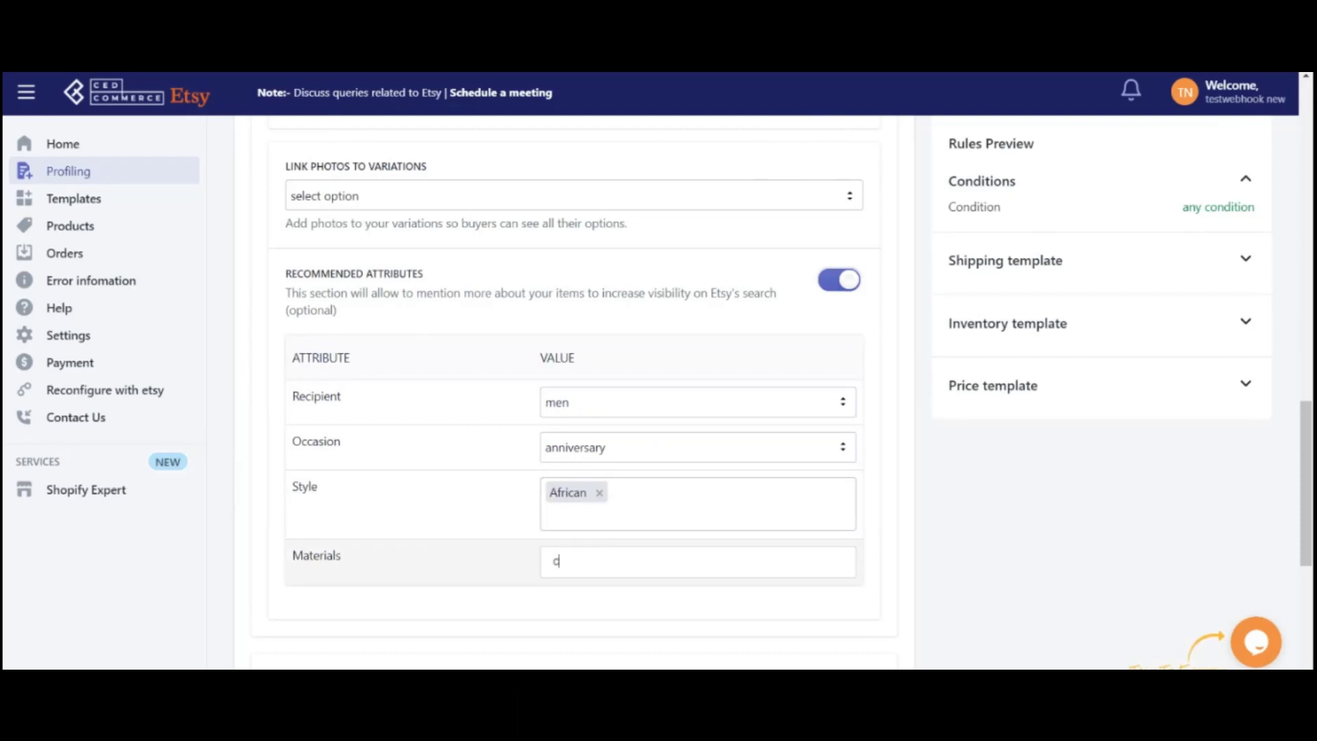
pyautogui.write('otton')
# Confirm cotton as a Materials tag and check existing shipping templates without choosing one
pyautogui.press('Return')
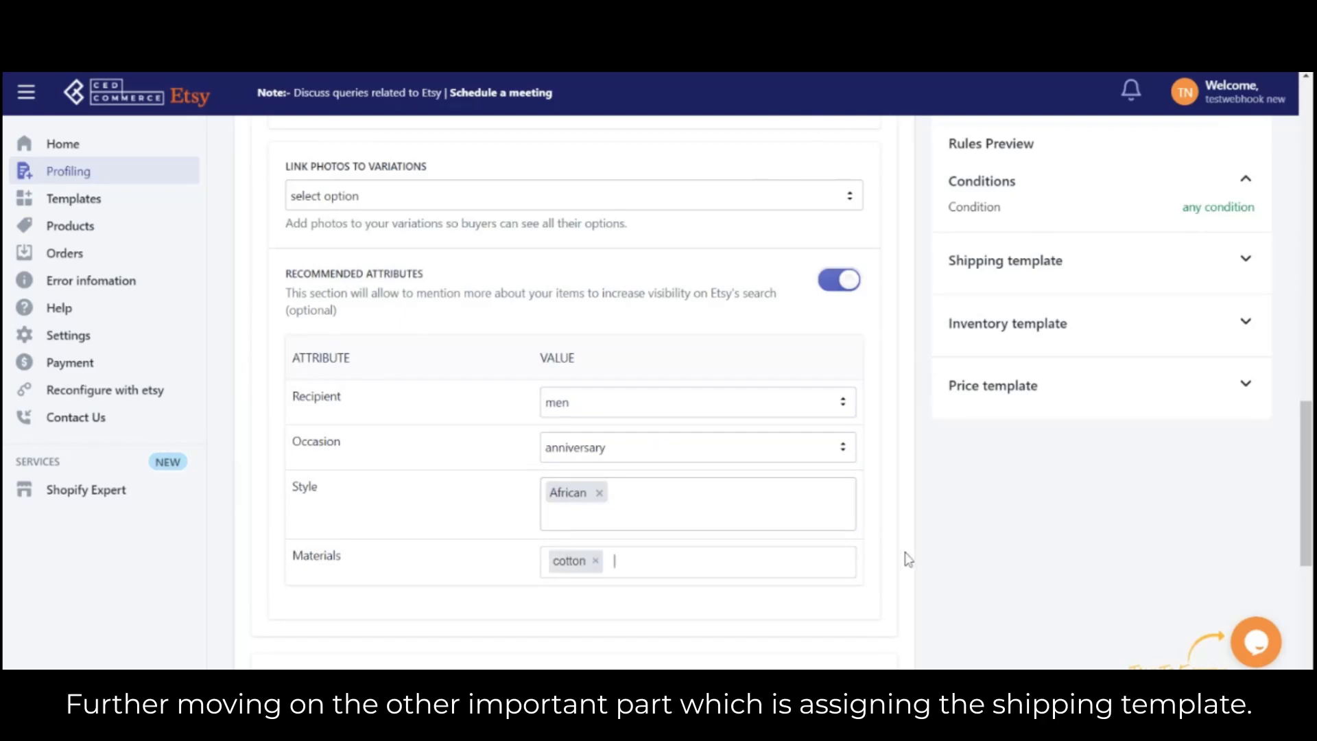
pyautogui.scroll(-2, 858, 532)
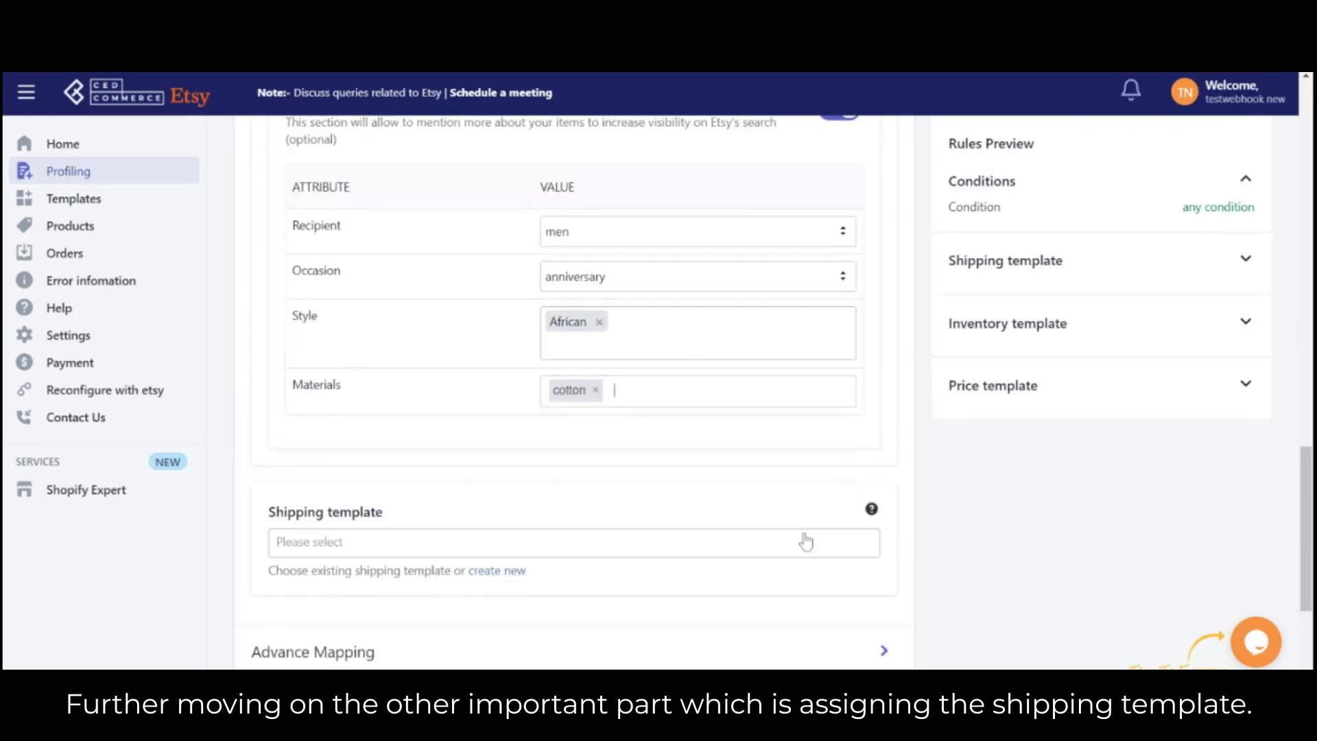
pyautogui.scroll(-1, 806, 542)
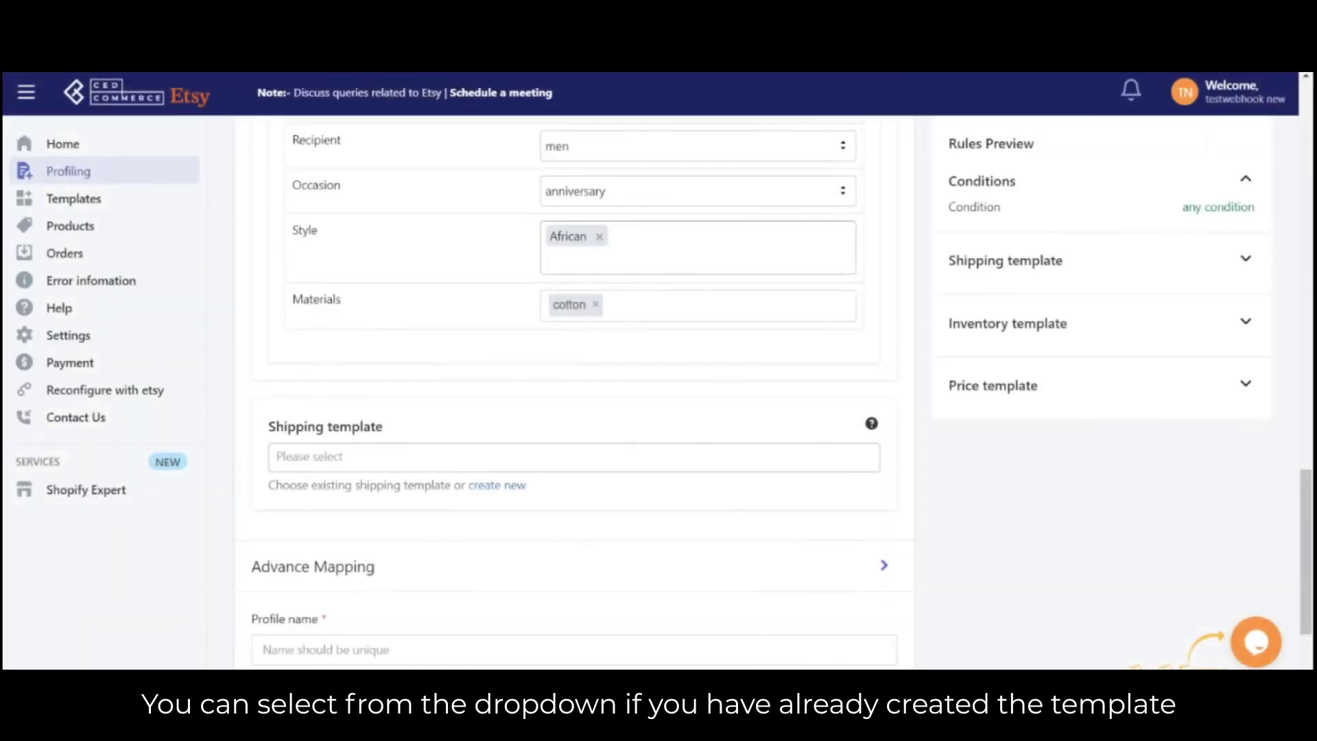
pyautogui.click(463, 458)
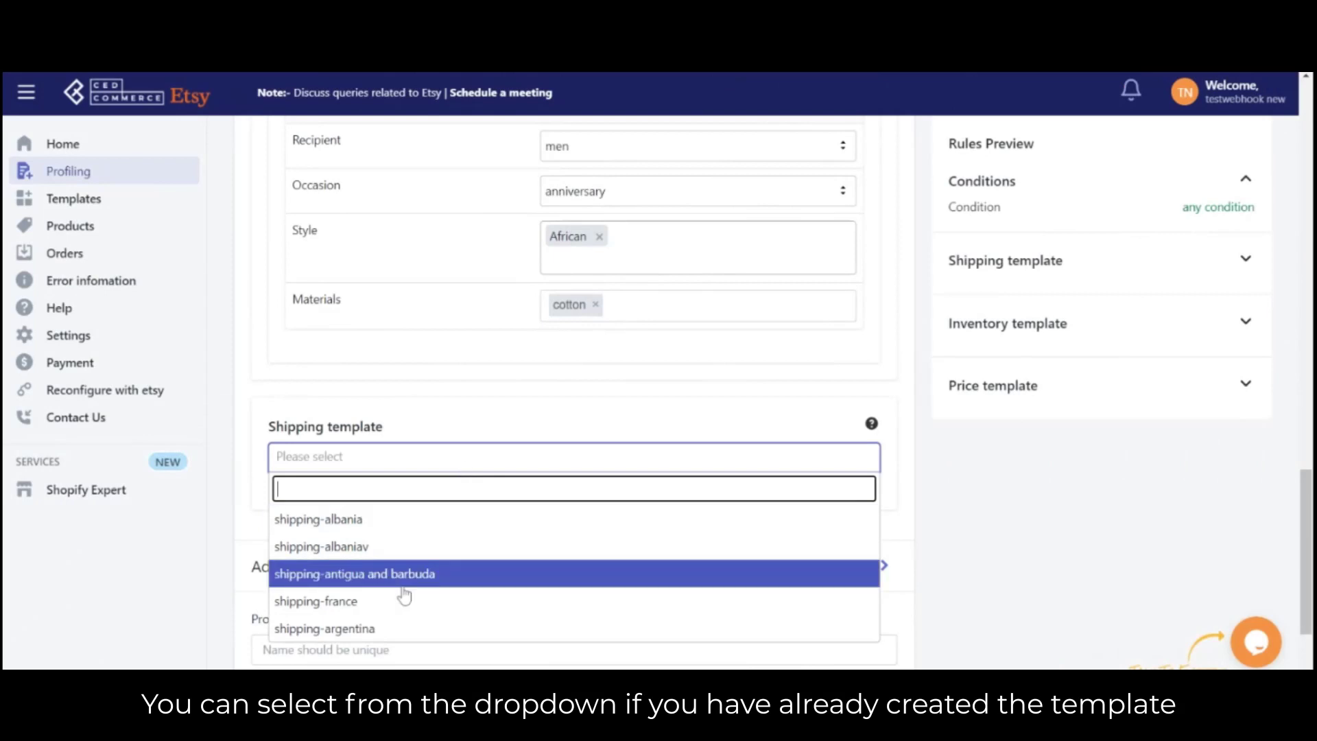
pyautogui.click(430, 432)
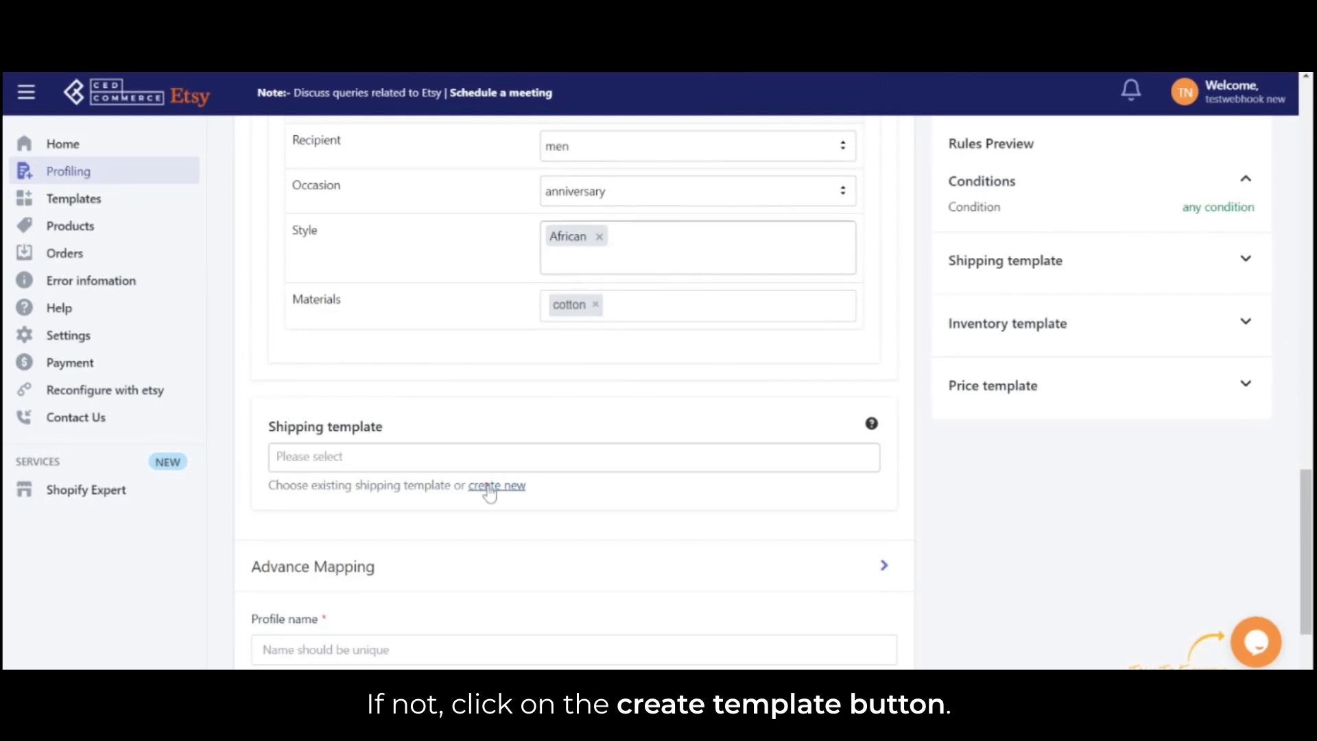
# Start a new shipping template, leaving the weight option disabled
pyautogui.click(490, 488)
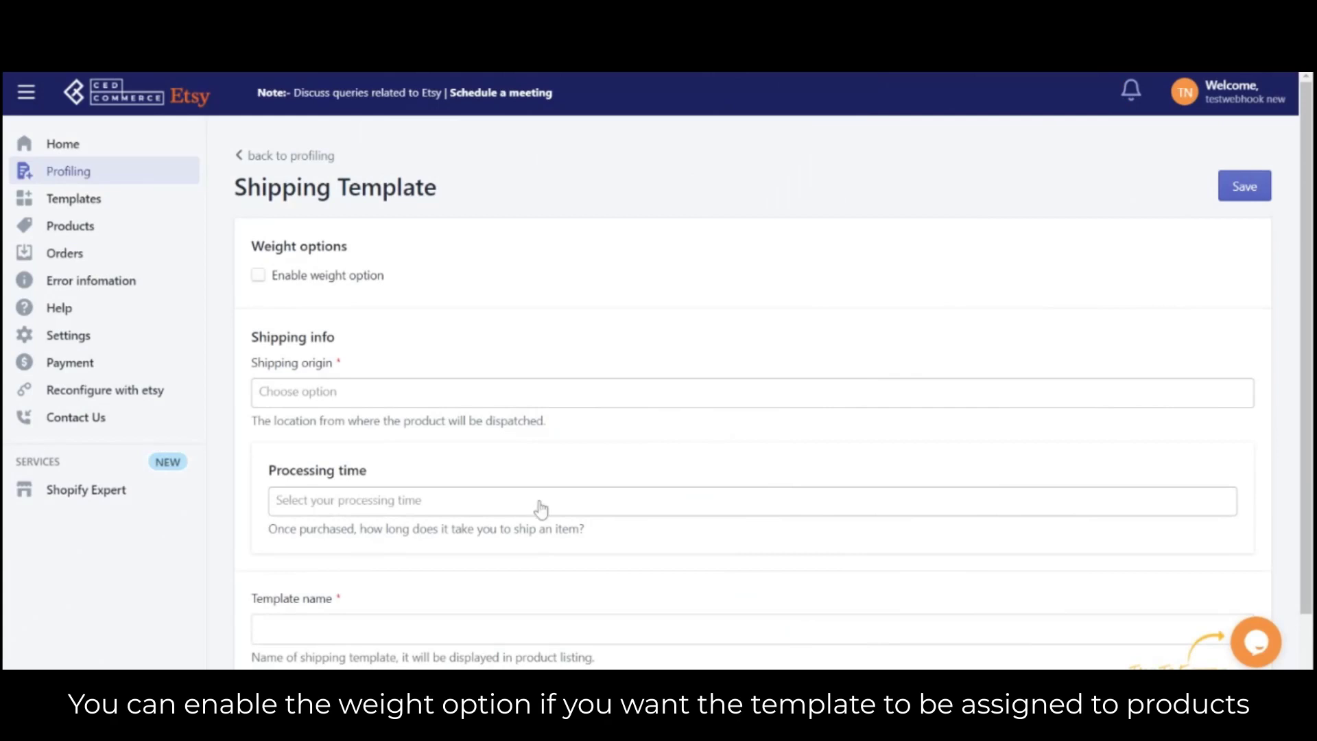
pyautogui.click(268, 284)
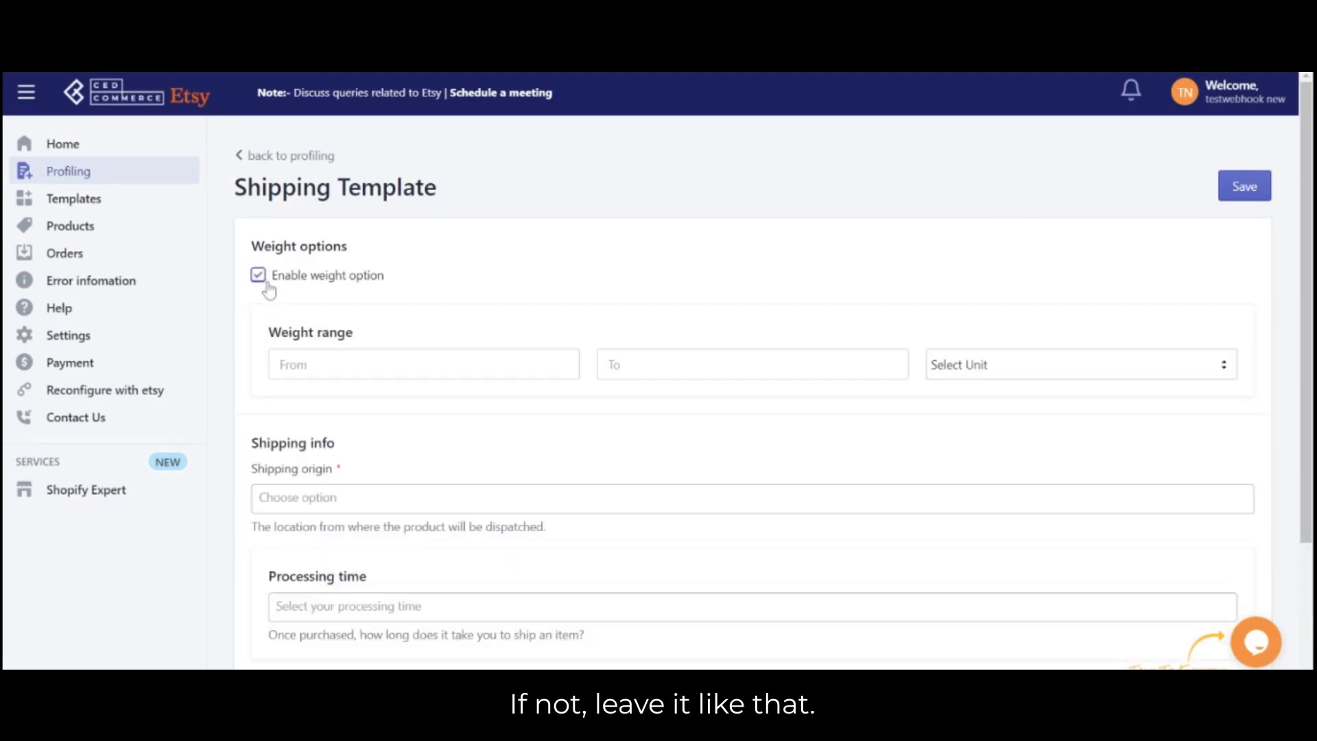
pyautogui.click(268, 289)
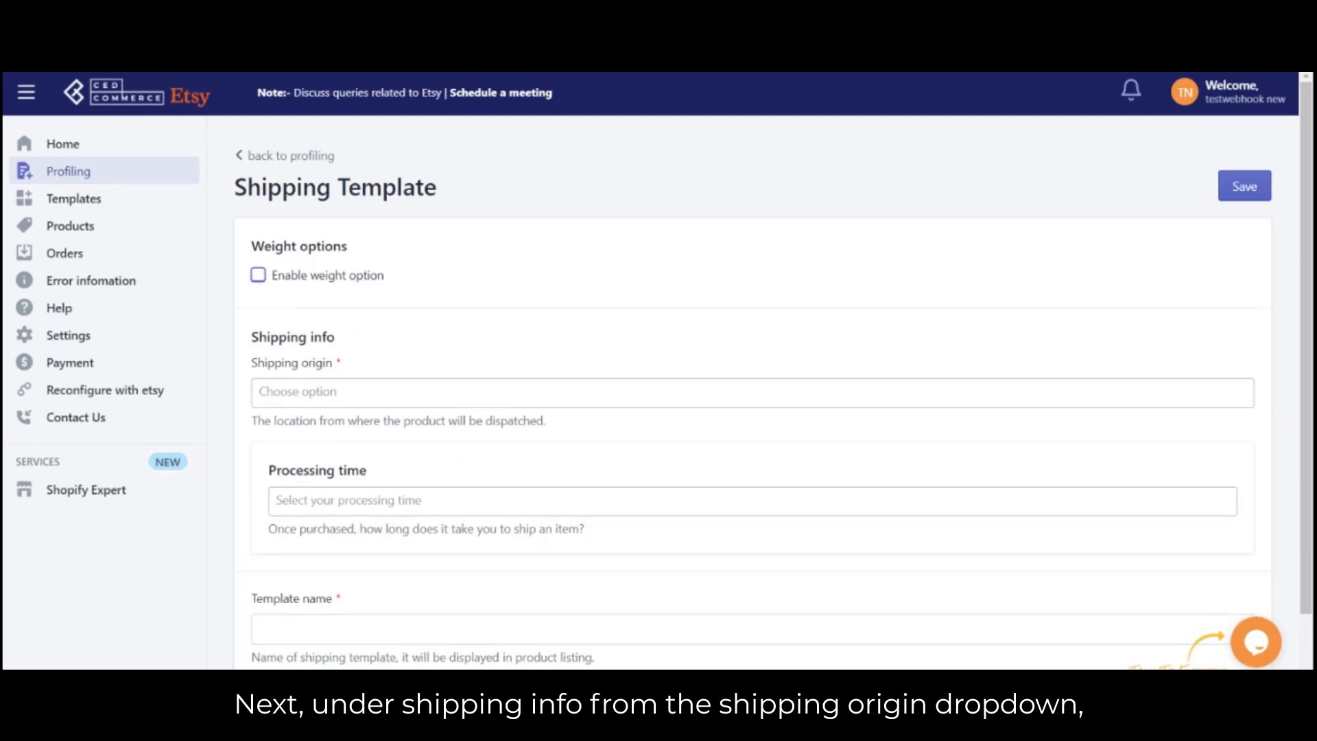
# Set the template's shipping origin to Bulgaria and processing time to 1-3 business days
pyautogui.click(319, 395)
pyautogui.scroll(-3, 308, 514)
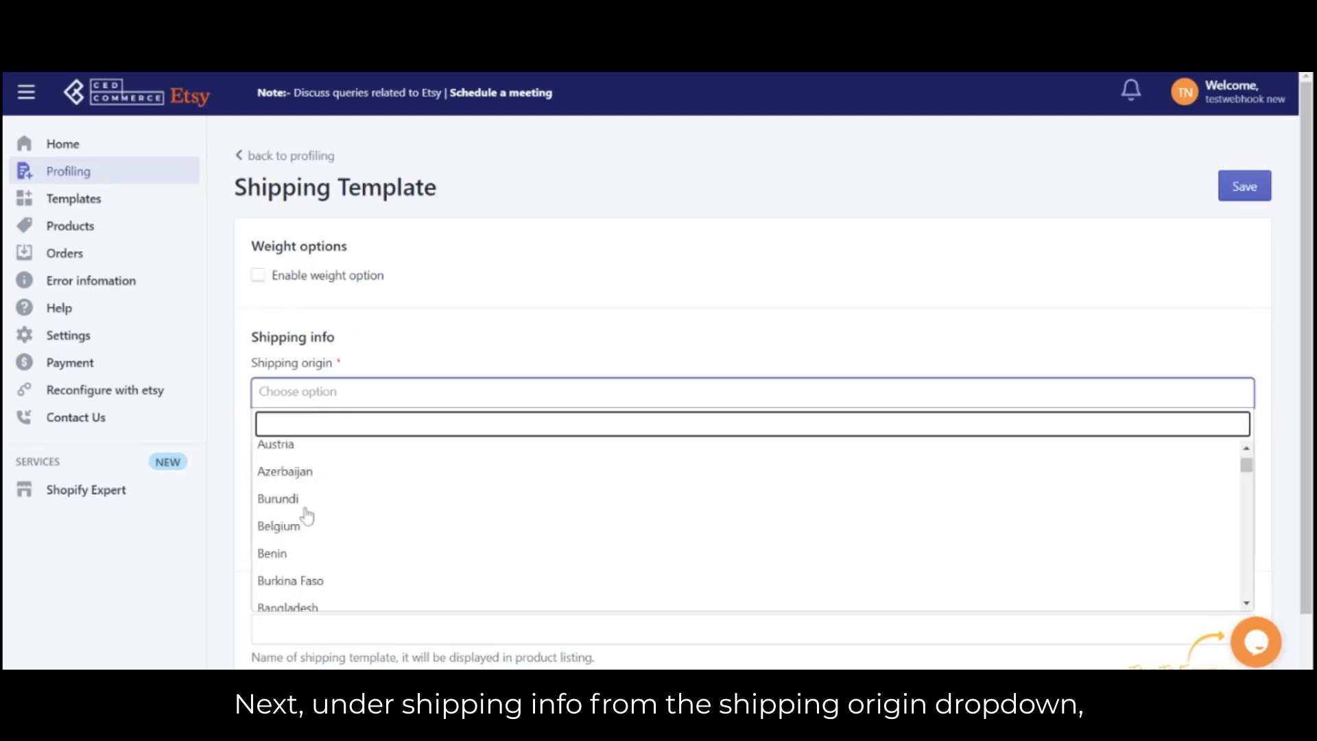
pyautogui.scroll(-2, 310, 520)
pyautogui.click(309, 504)
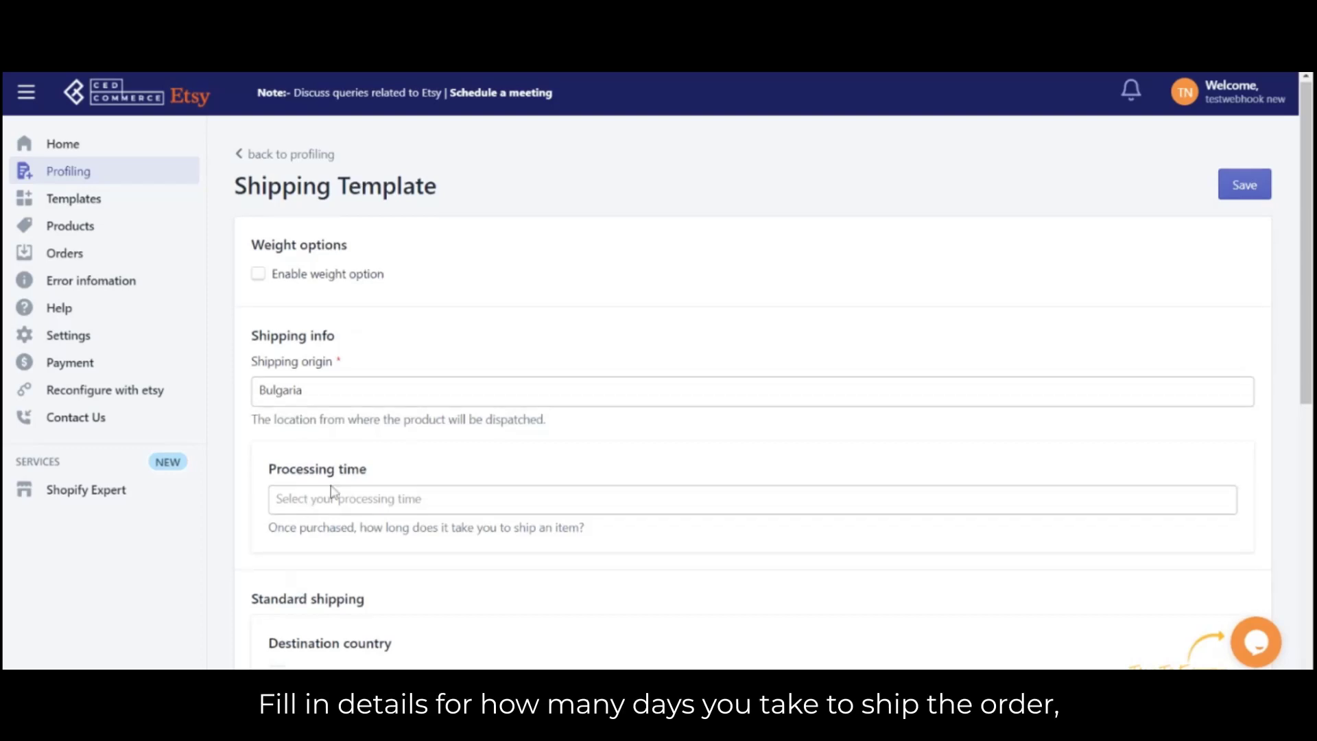
pyautogui.scroll(-1, 341, 428)
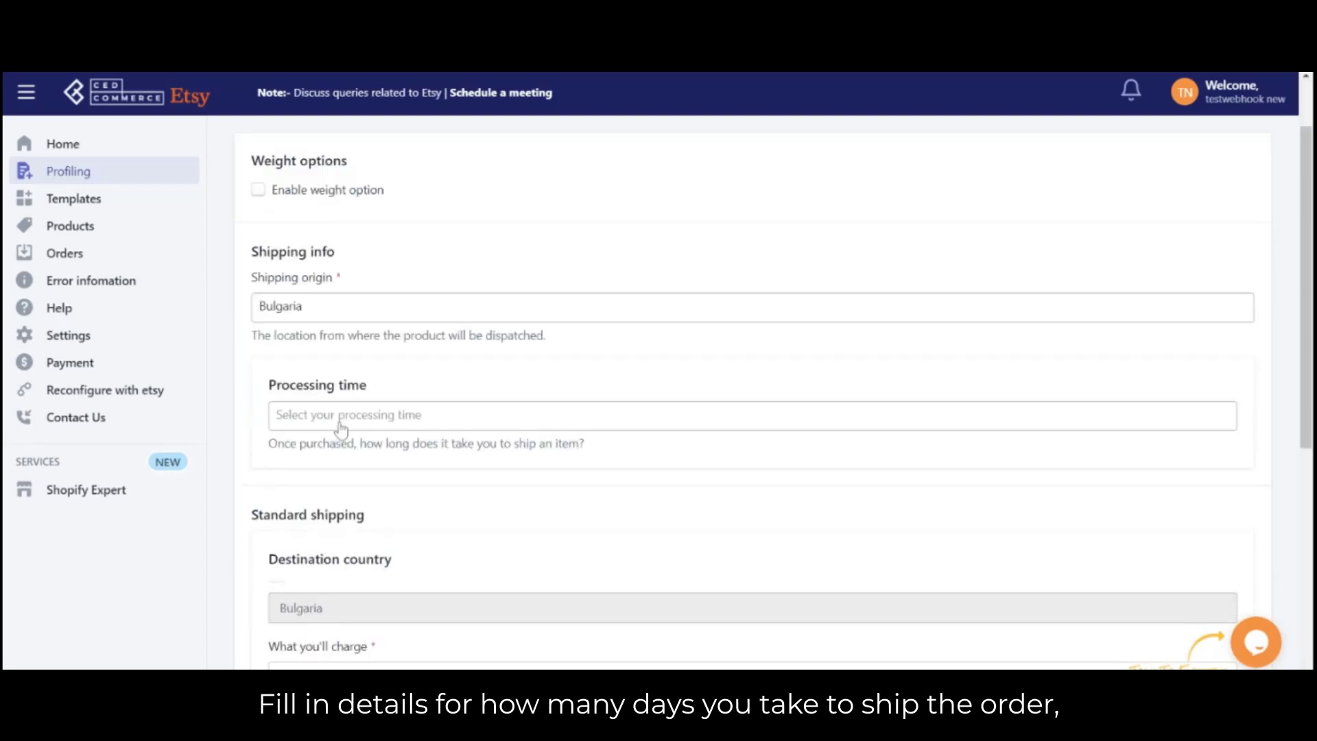
pyautogui.click(341, 418)
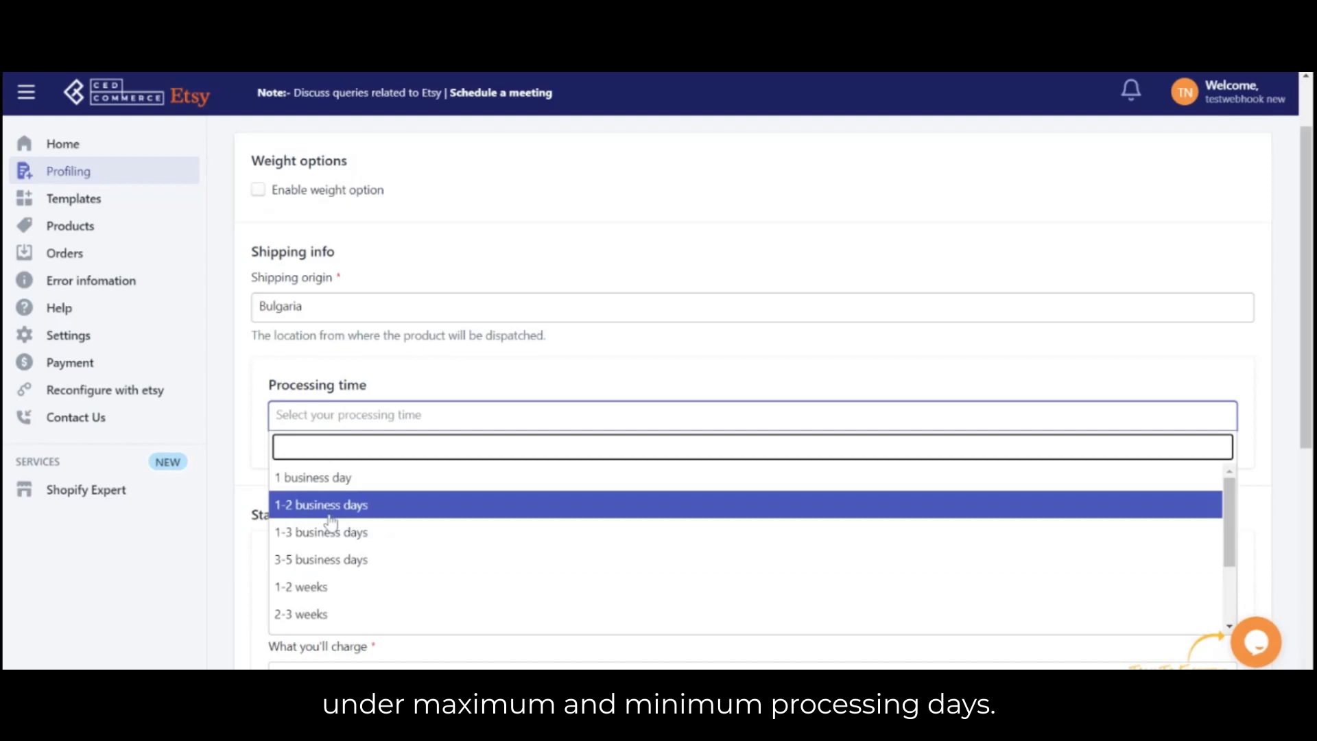
pyautogui.click(331, 530)
pyautogui.scroll(-2, 337, 486)
pyautogui.scroll(-1, 337, 486)
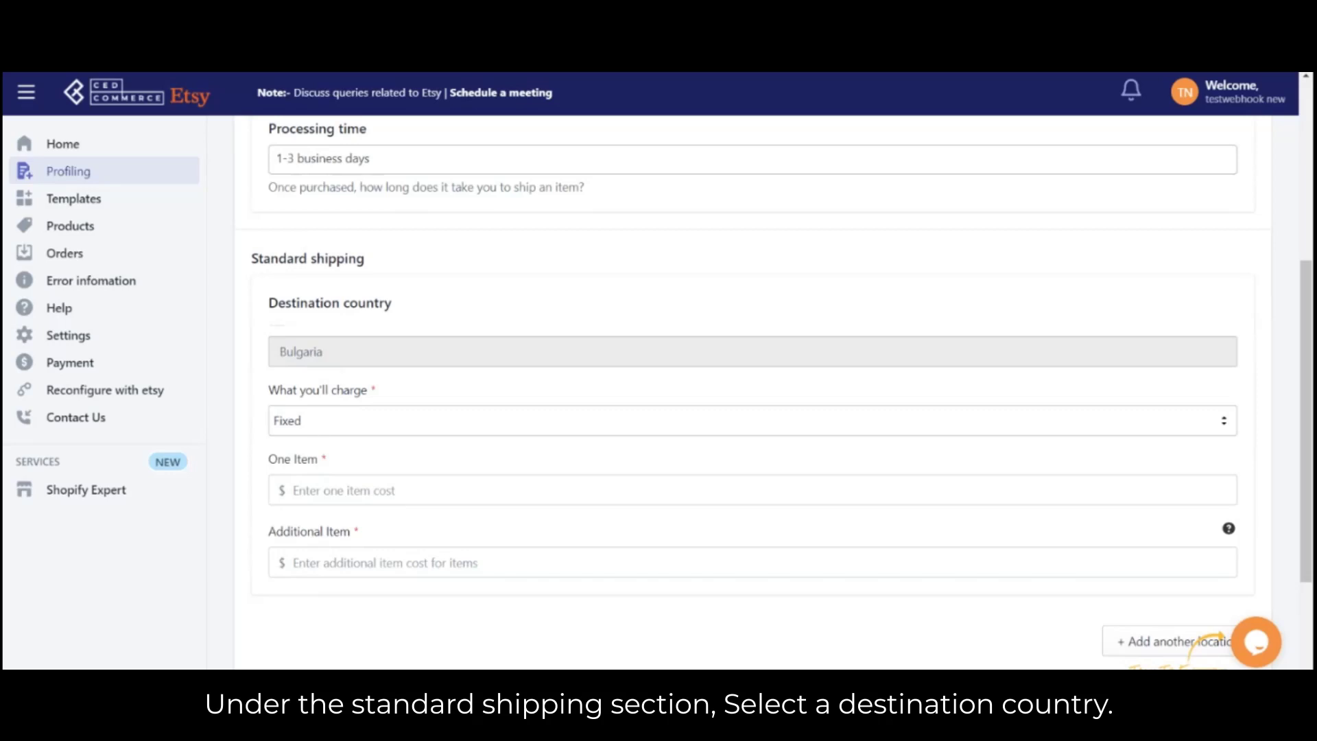
# Keep a fixed shipping charge of $10 for one item and $8 per additional item
pyautogui.click(318, 428)
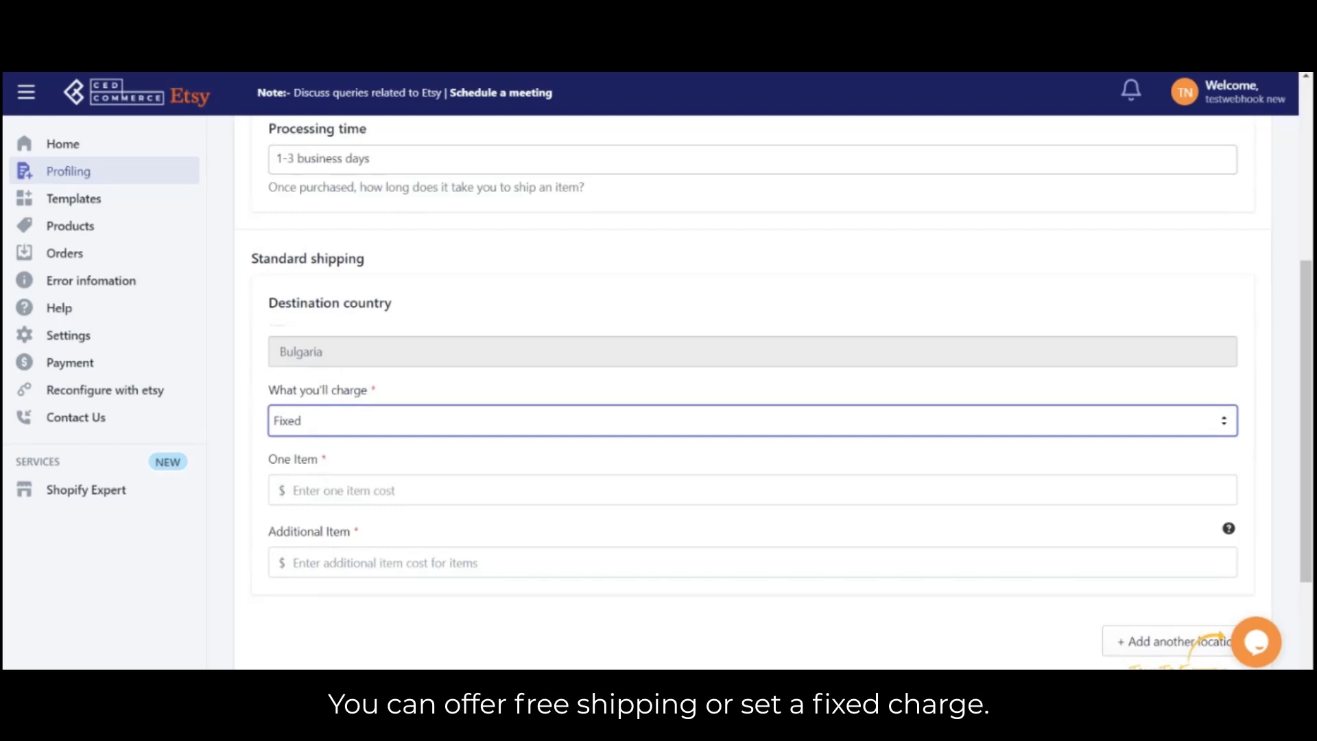
pyautogui.scroll(-1, 326, 455)
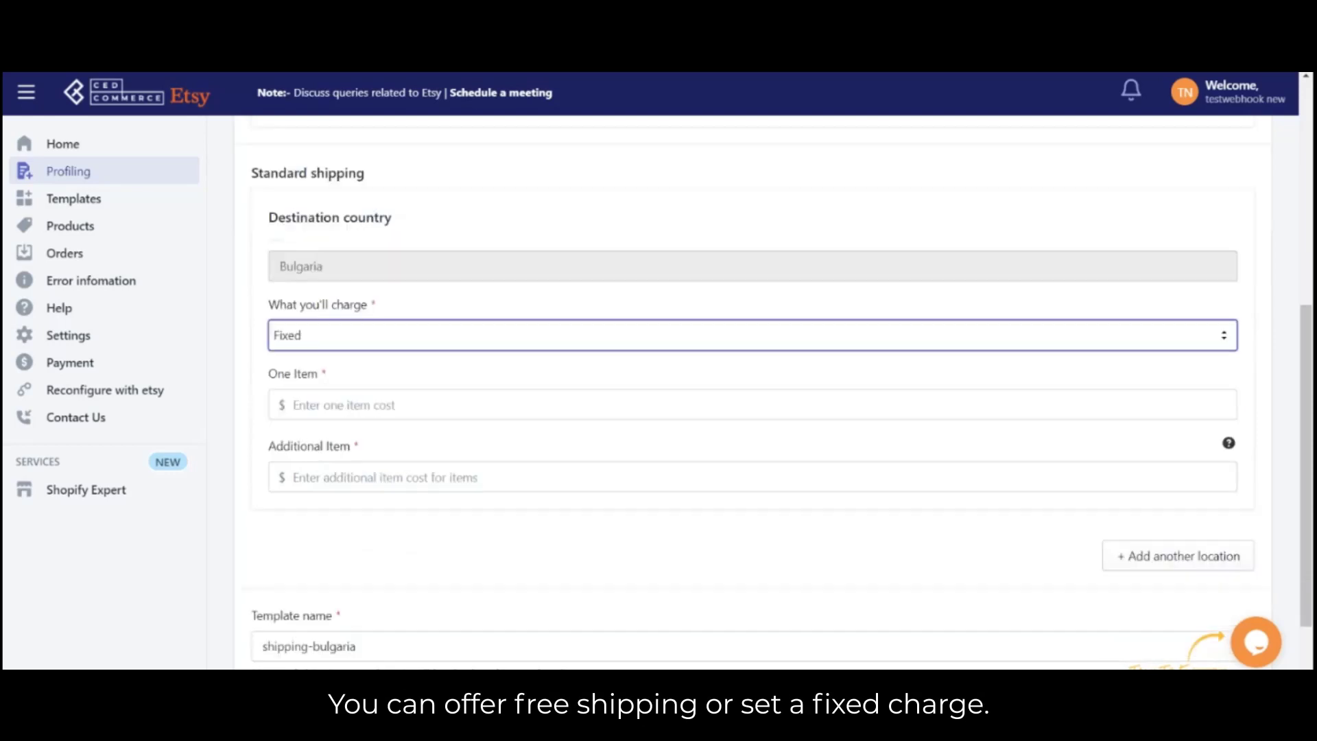
pyautogui.click(752, 405)
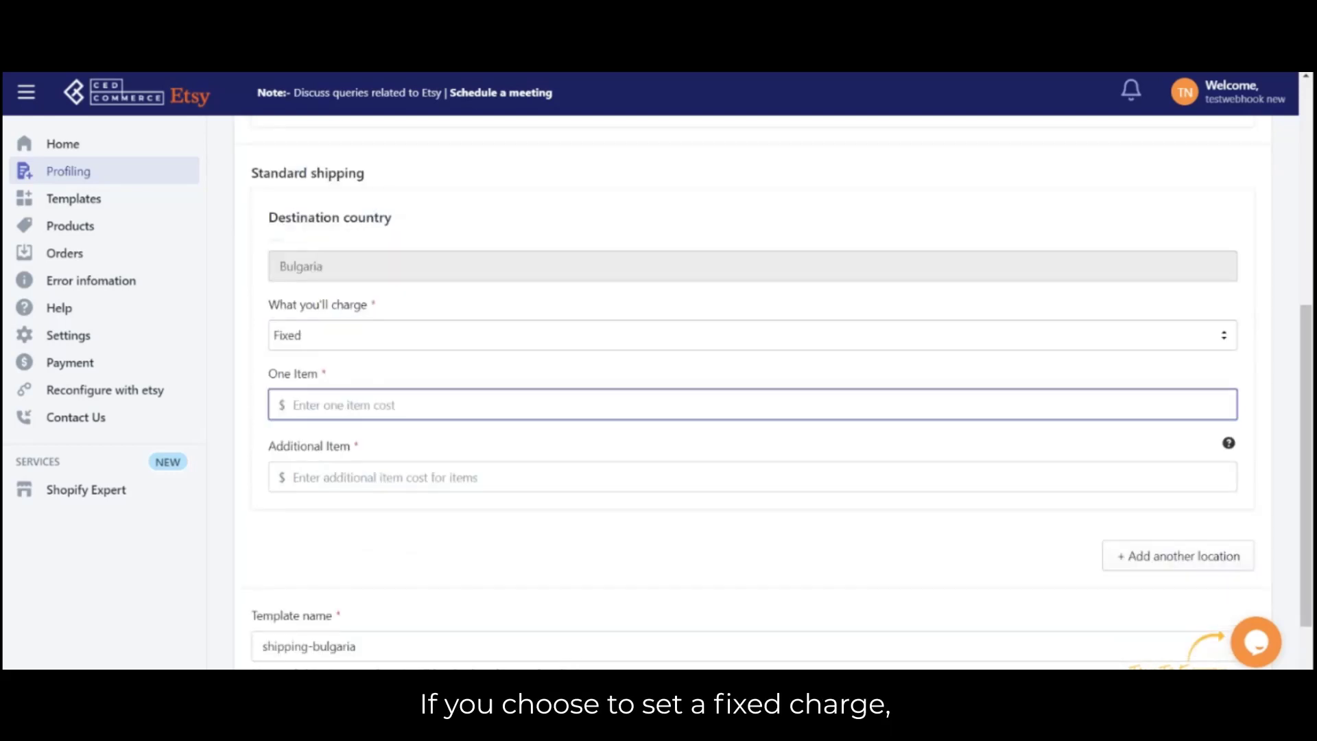
pyautogui.write('10')
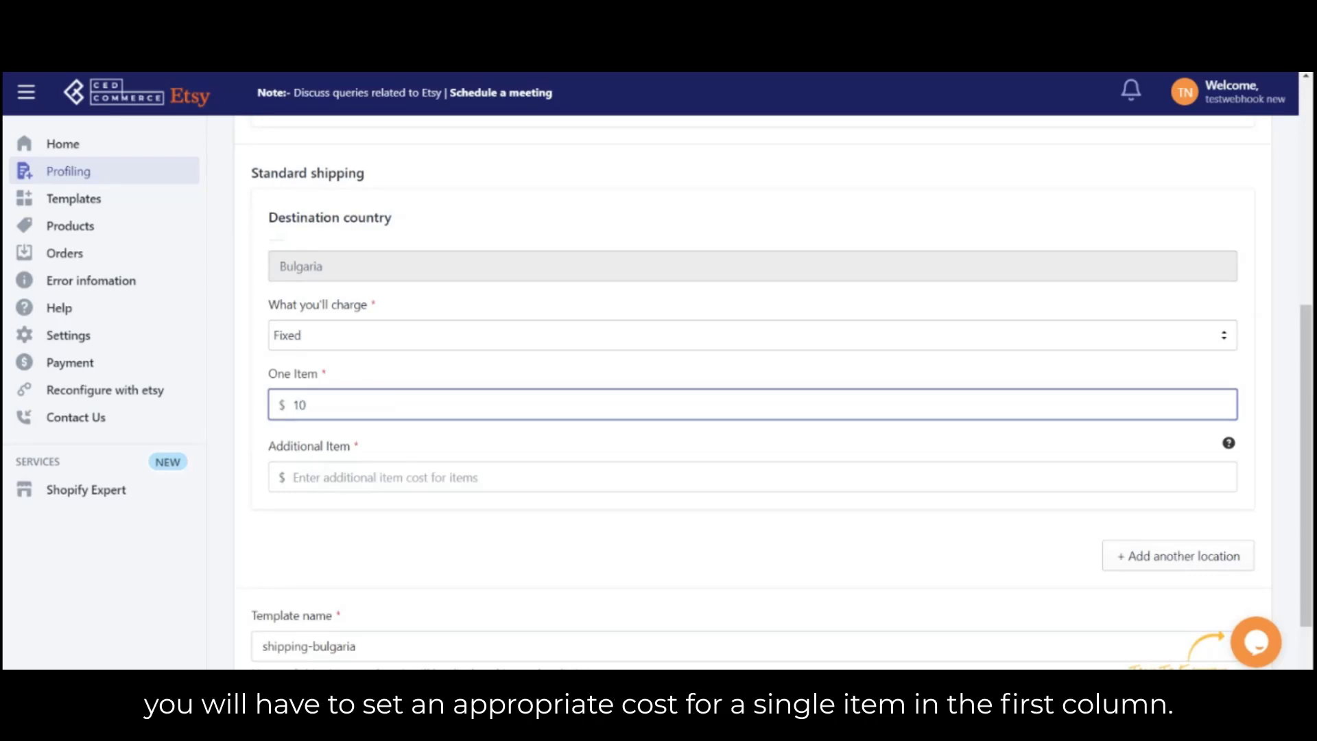
pyautogui.click(366, 473)
pyautogui.write('8')
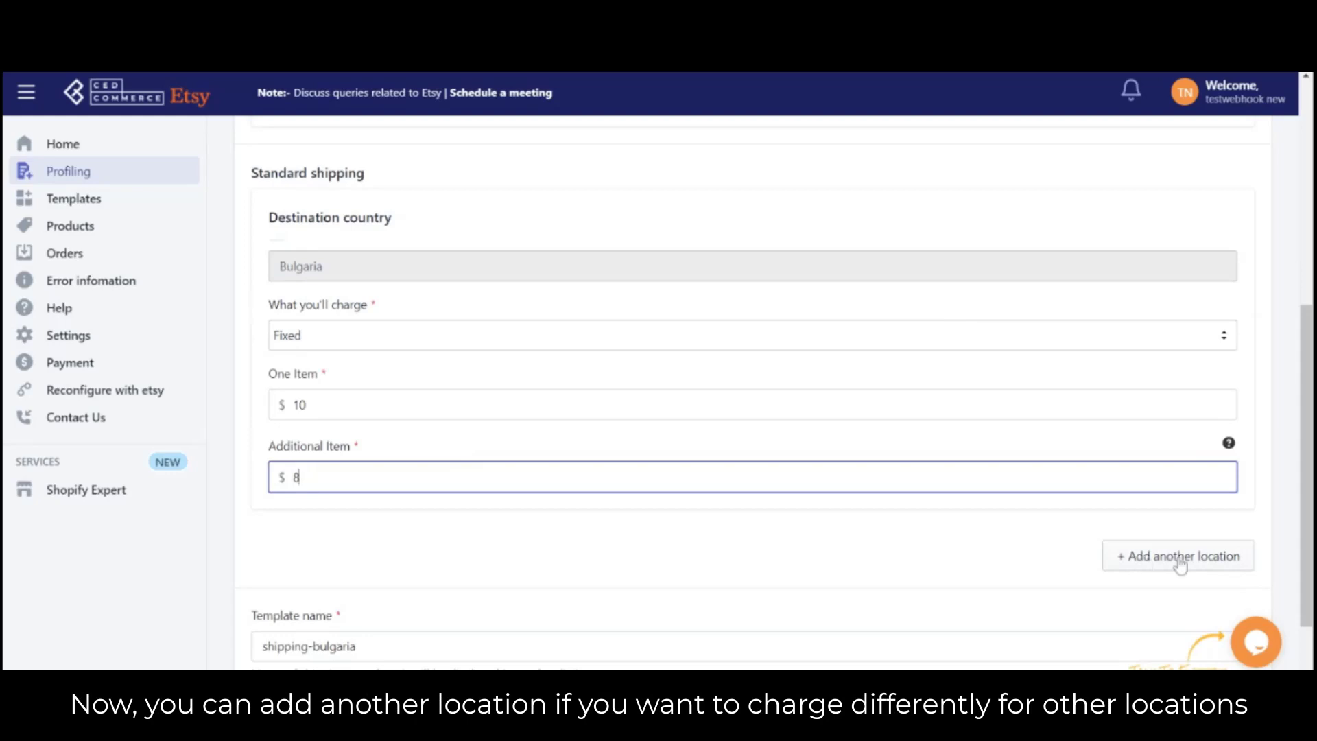
pyautogui.scroll(-2, 1180, 564)
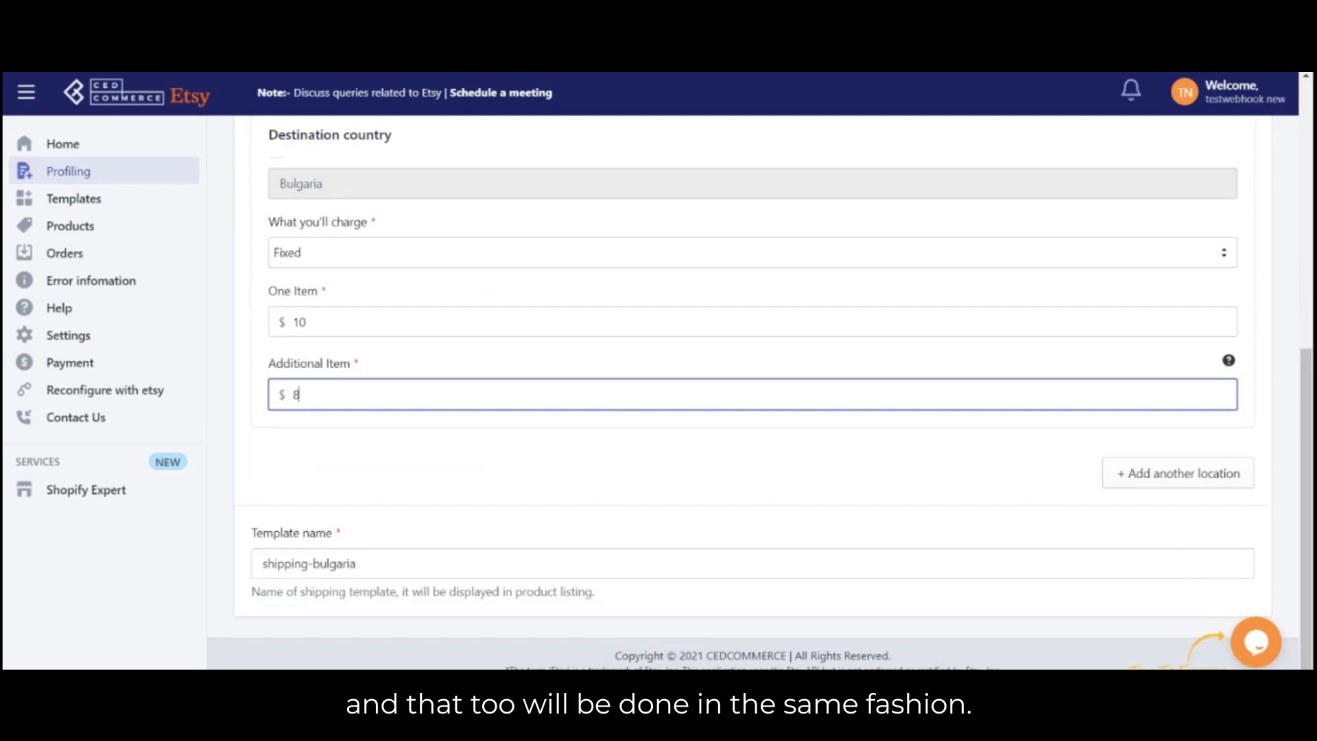
pyautogui.scroll(6, 1085, 358)
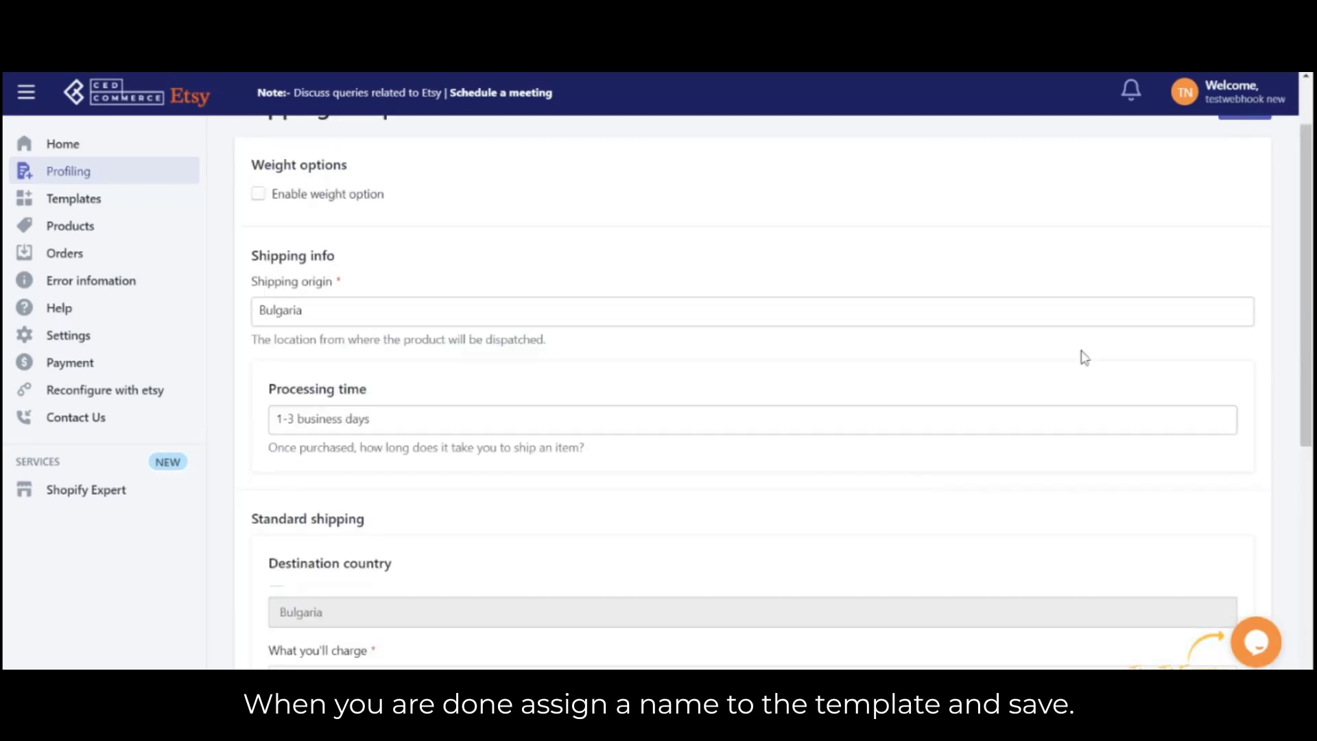
pyautogui.scroll(1, 1085, 358)
# Save the shipping-bulgaria template and expand Advance Mapping to show Inventory and Price templates
pyautogui.click(1239, 201)
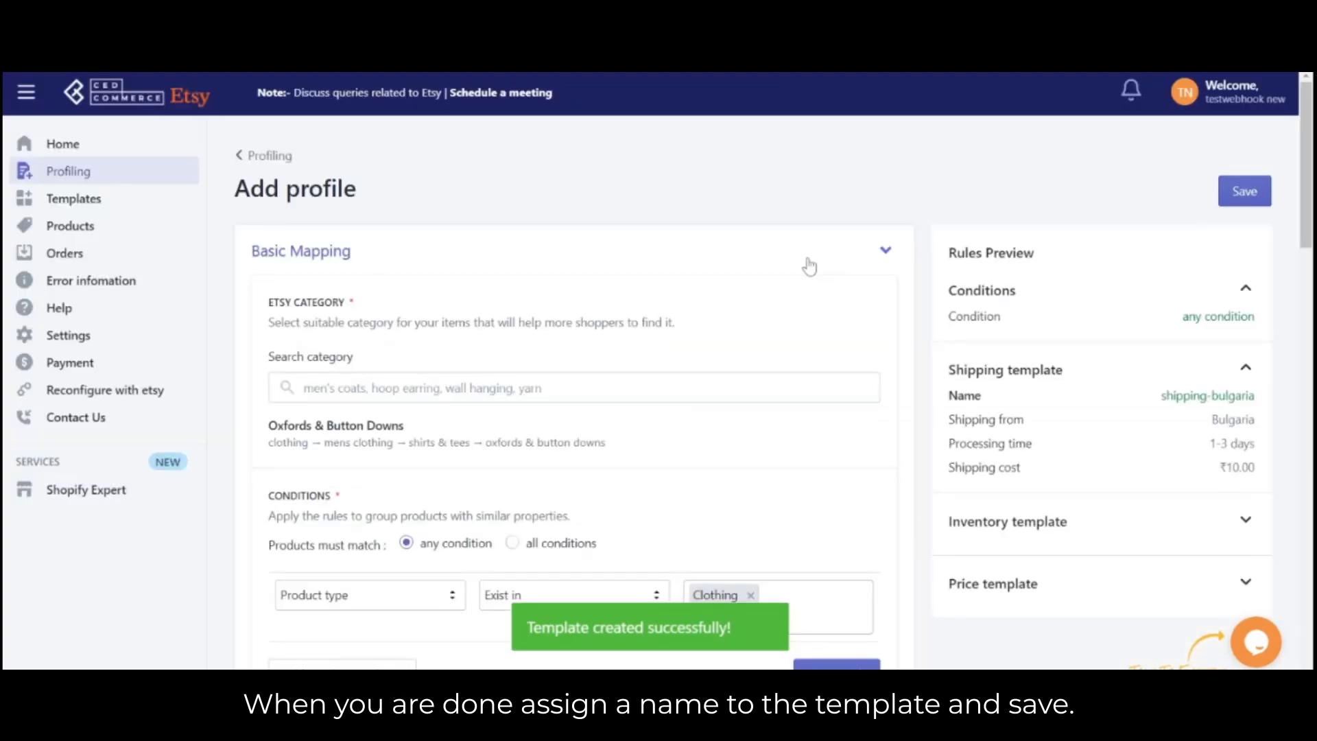
pyautogui.scroll(-10, 810, 266)
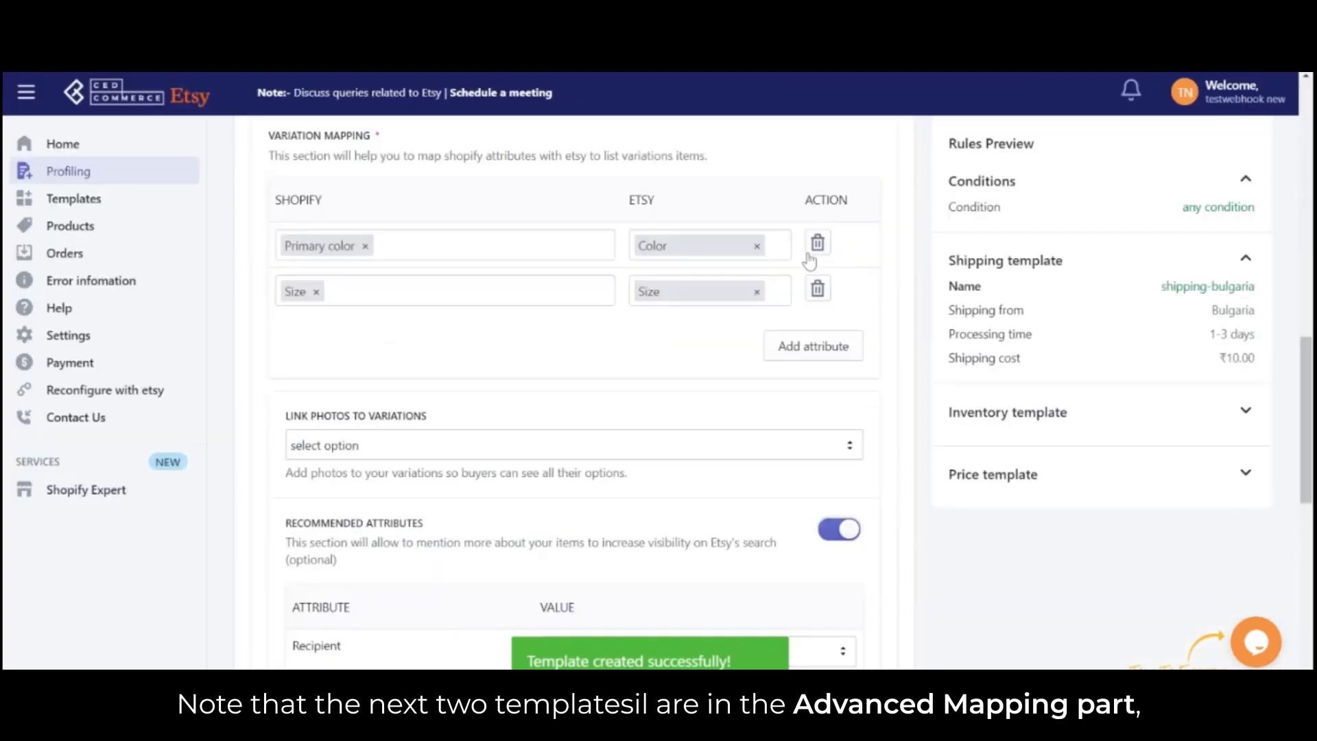
pyautogui.scroll(-8, 809, 261)
pyautogui.scroll(-1, 905, 329)
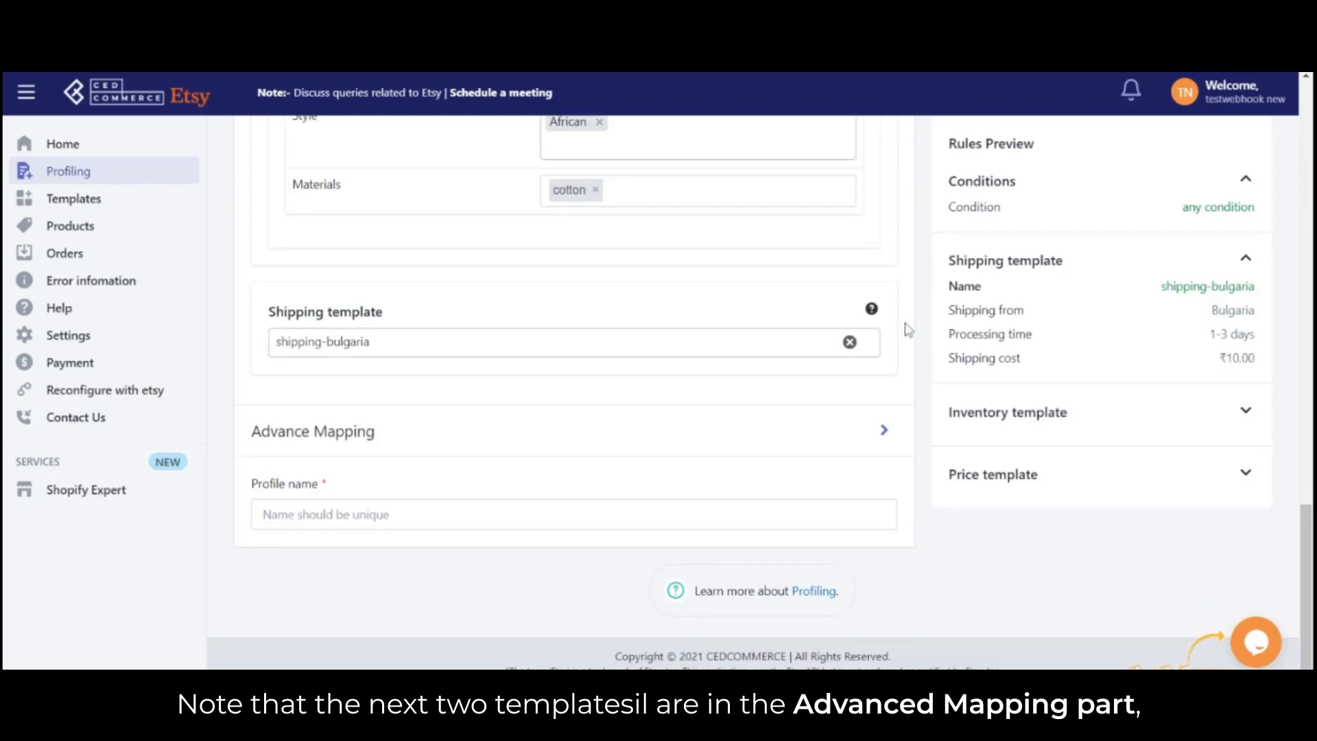
pyautogui.click(882, 429)
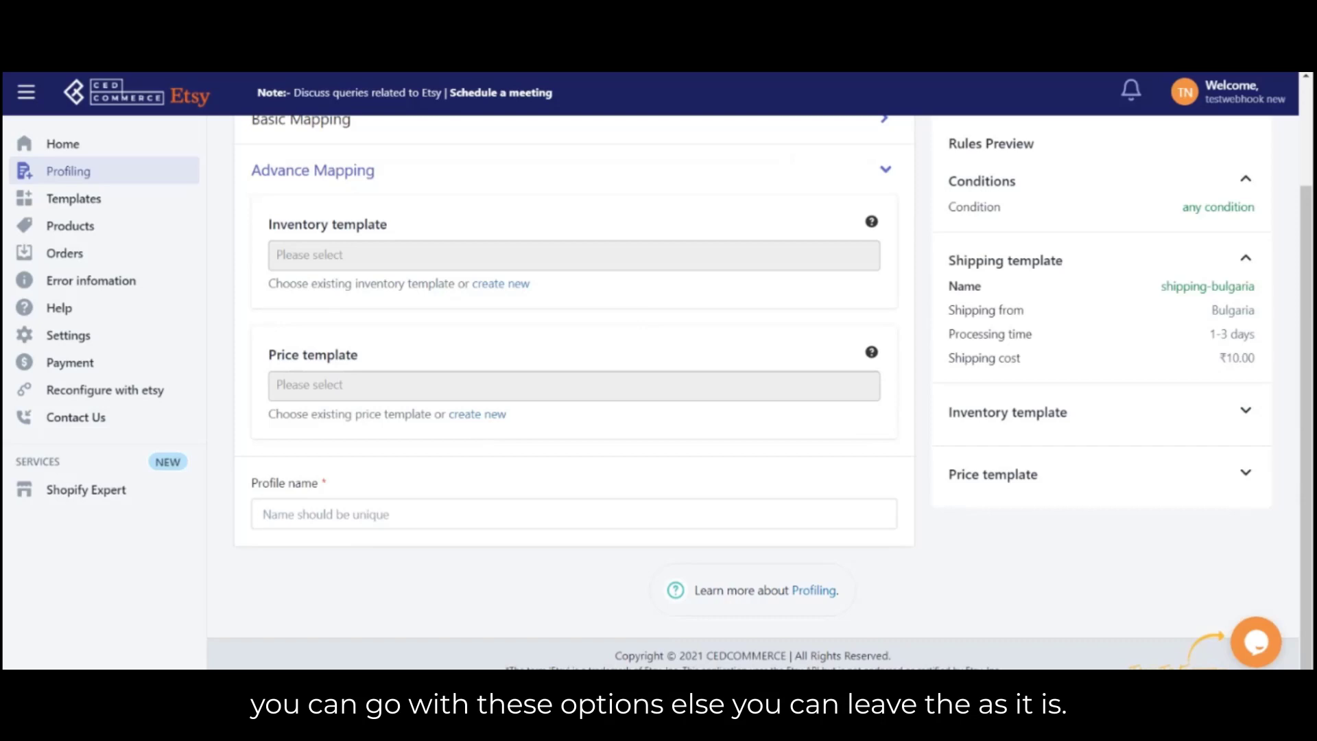
# Name the profile 'bulgaria' and save it
pyautogui.click(387, 506)
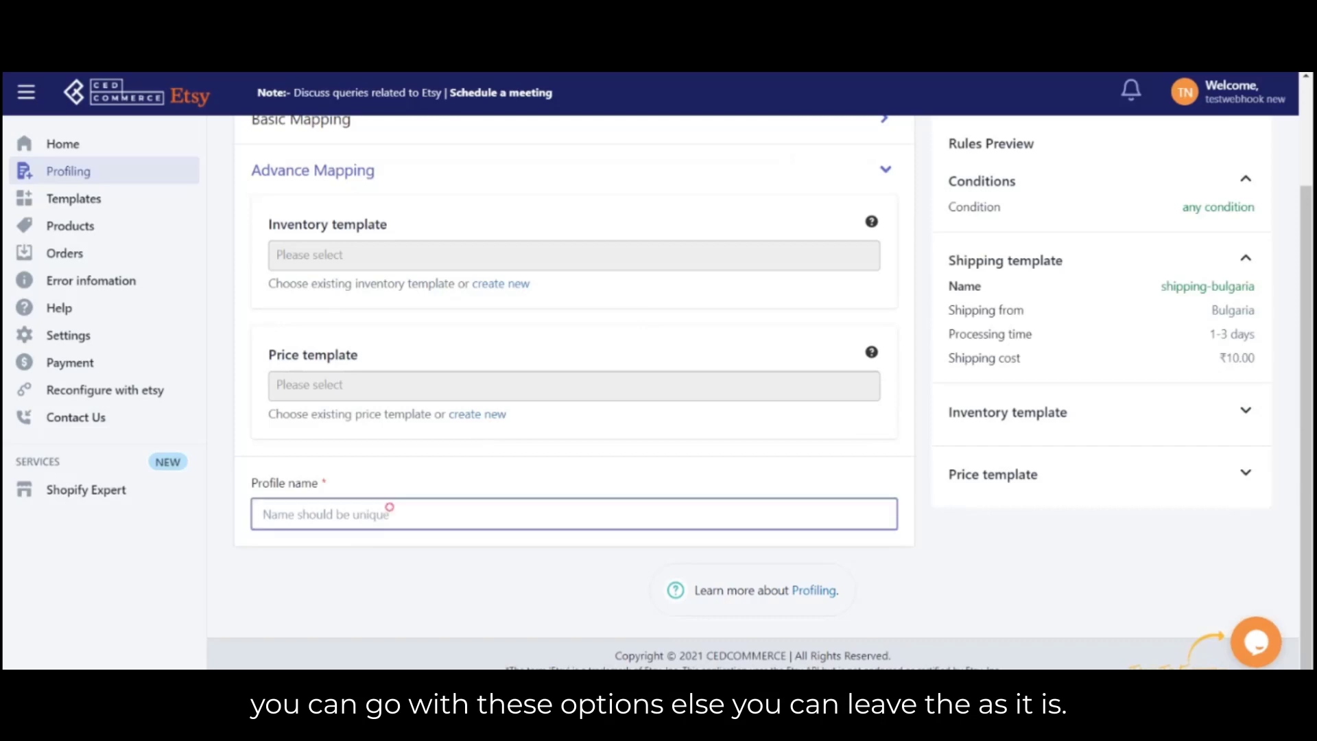
pyautogui.write('bulgaria')
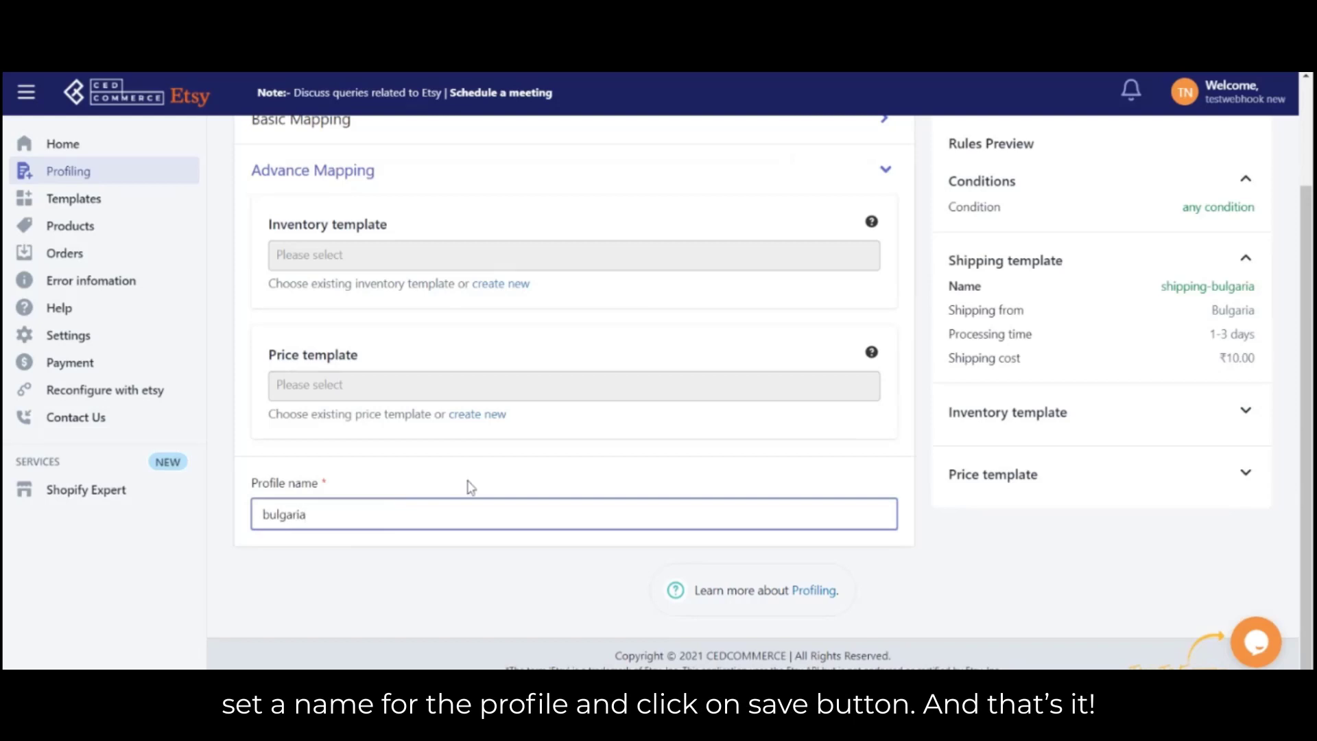
pyautogui.scroll(2, 467, 485)
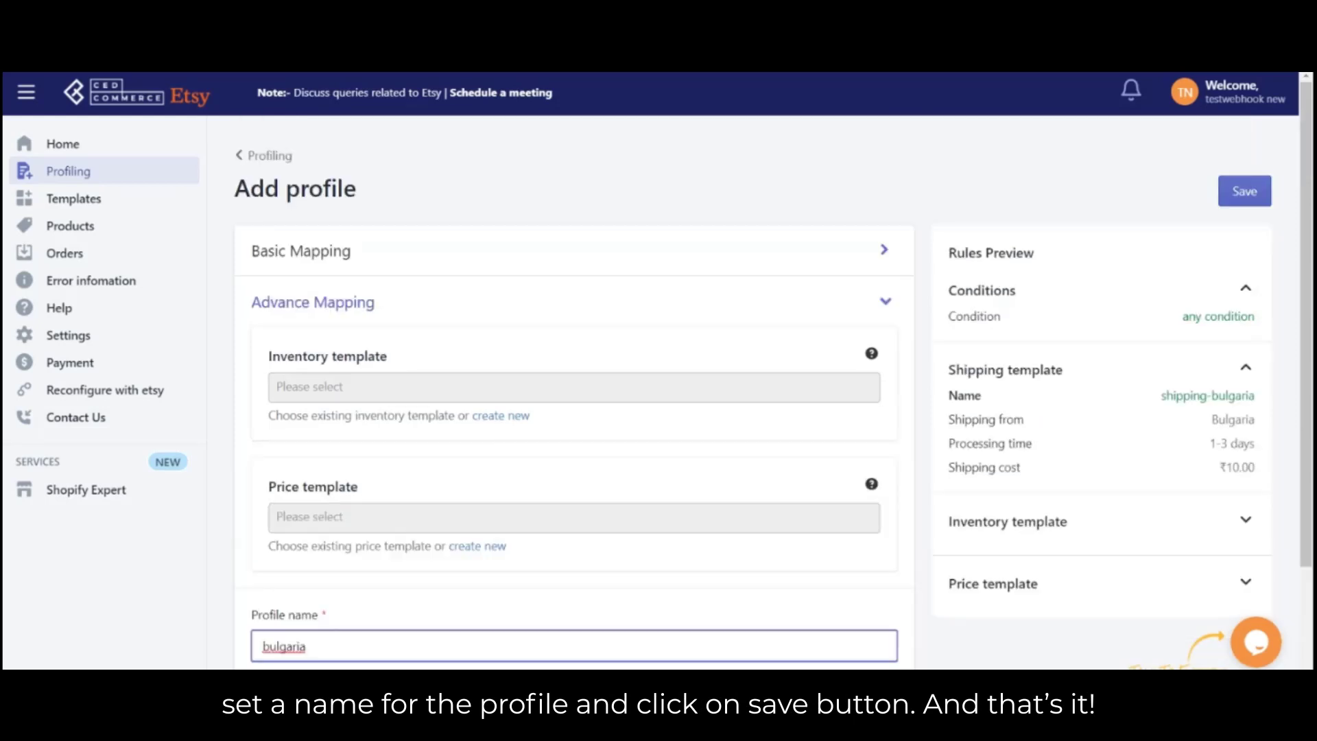
pyautogui.click(1261, 195)
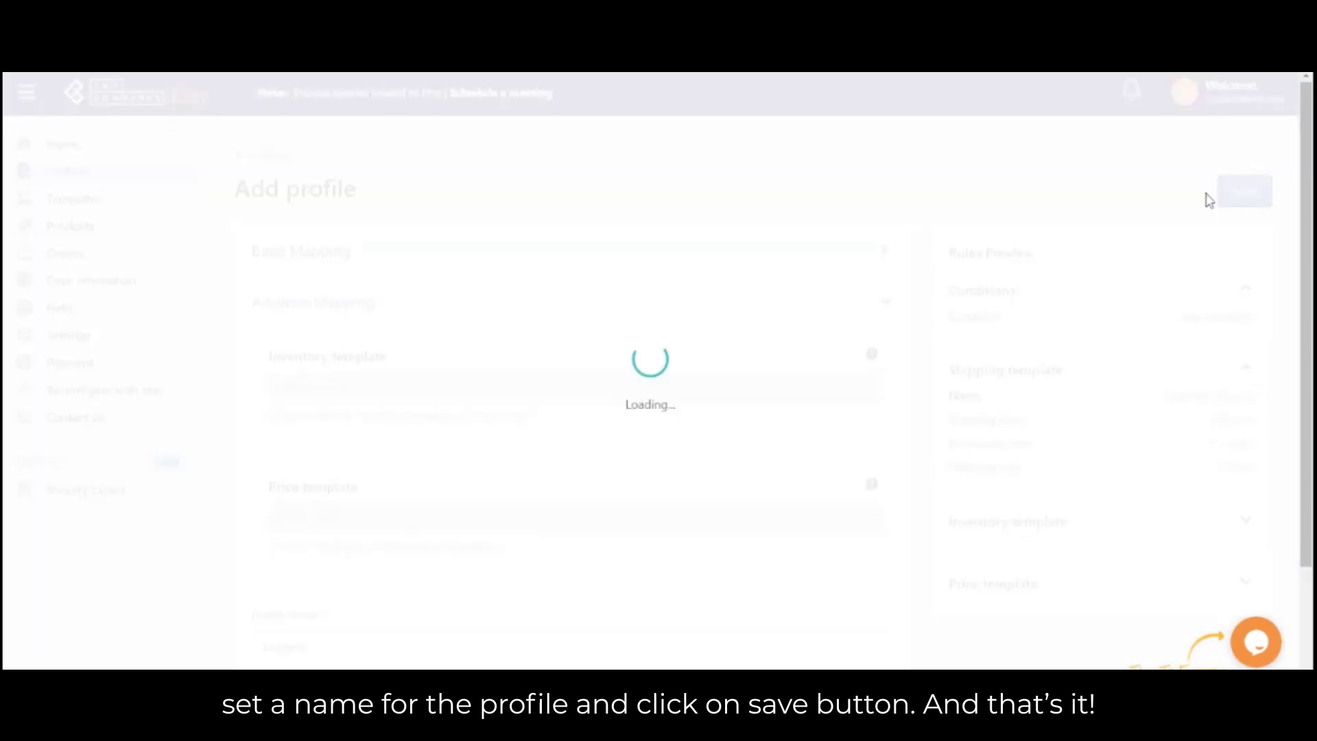